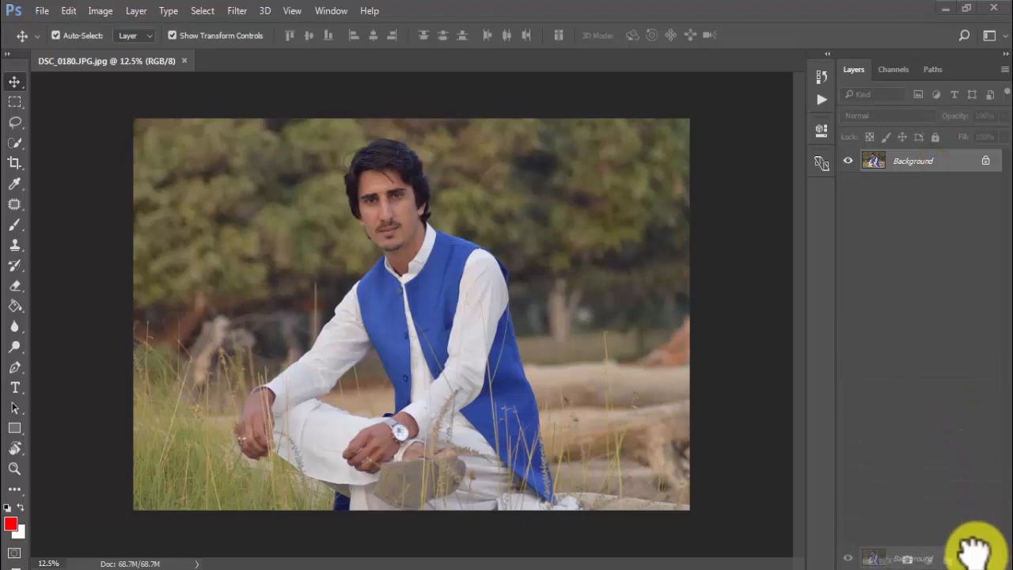
# Step: Duplicate the Background layer and apply Shadows/Highlights to the copy with Shadows 35% and Highlights 1%
pyautogui.moveTo(973, 550); pyautogui.dragTo(968, 549)
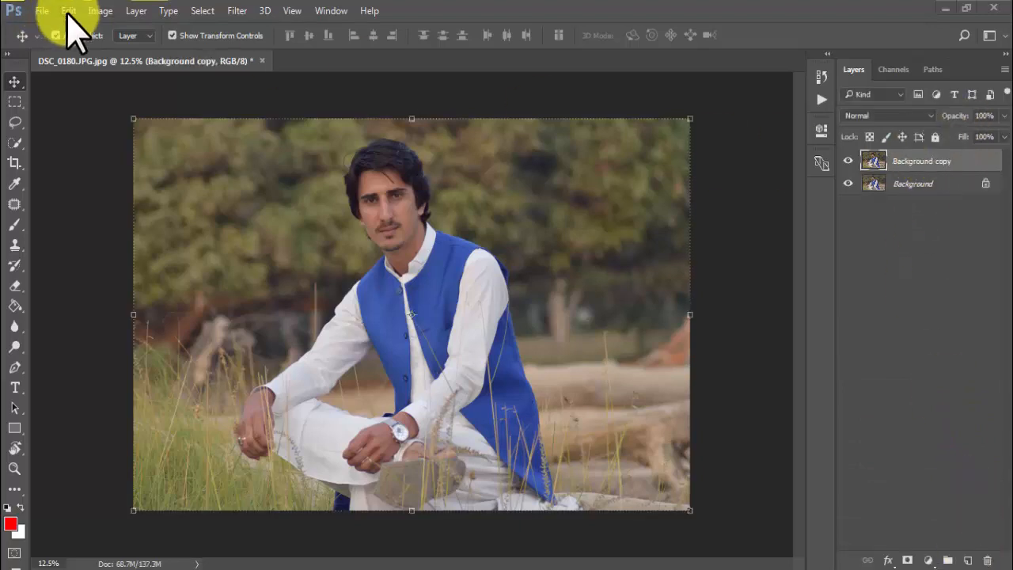
pyautogui.click(99, 11)
pyautogui.click(148, 50)
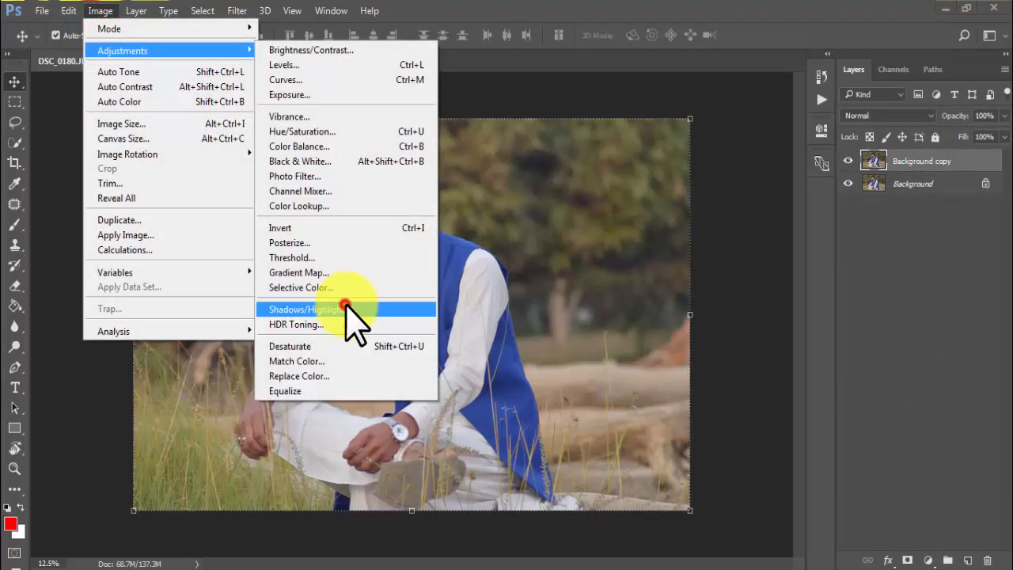
pyautogui.click(346, 308)
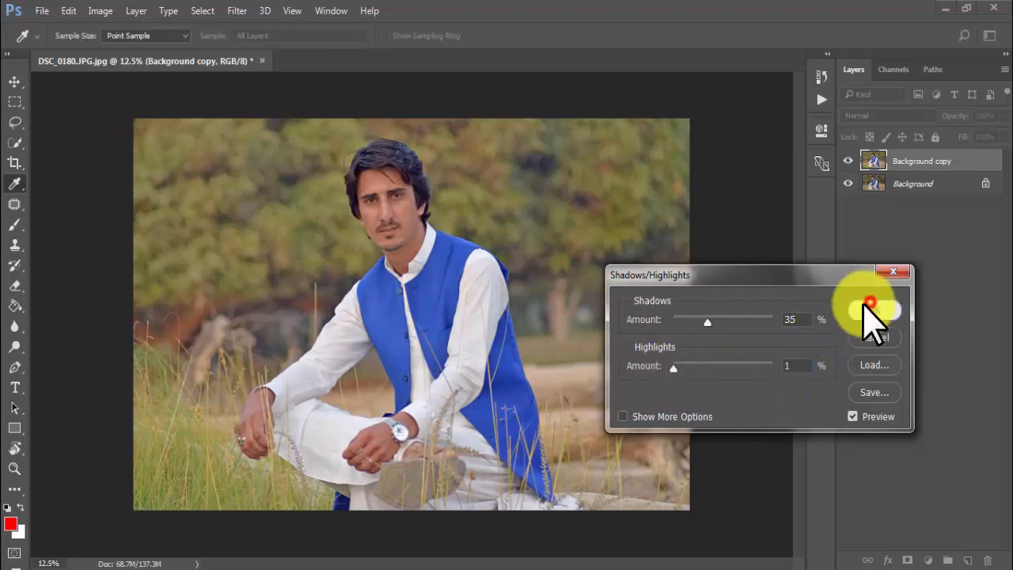
pyautogui.click(870, 309)
pyautogui.press('v')
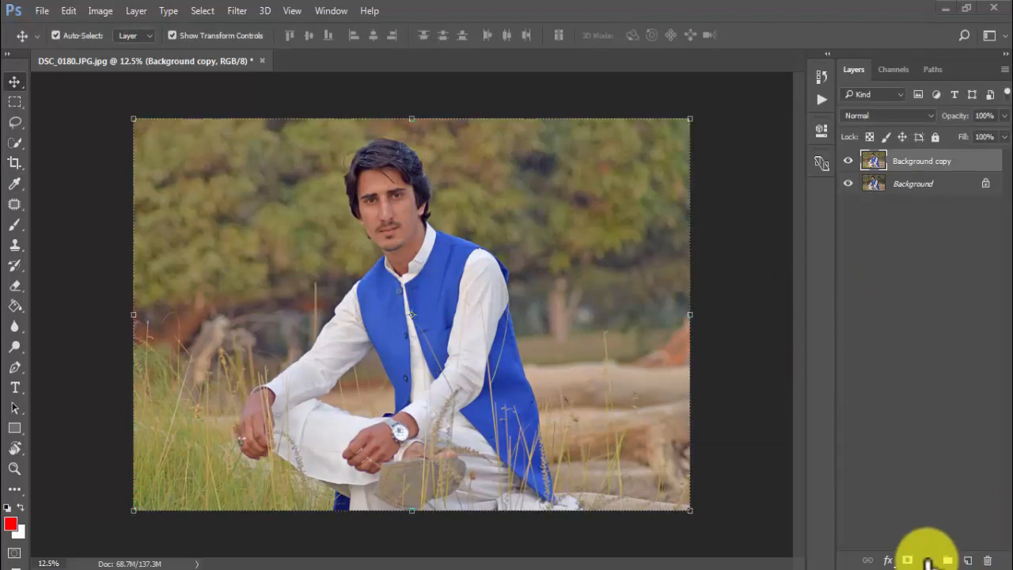
pyautogui.click(927, 560)
pyautogui.click(940, 552)
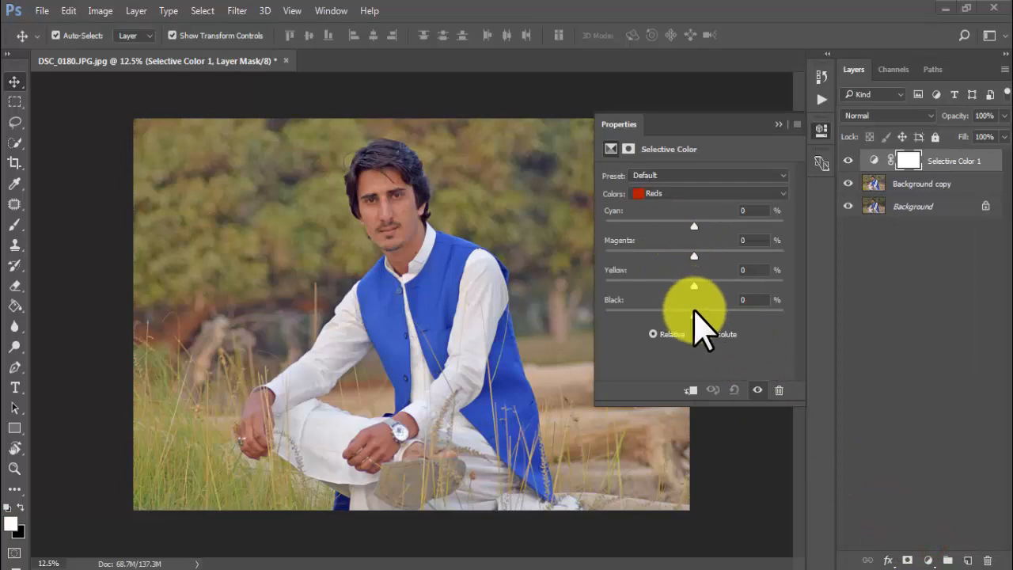
pyautogui.moveTo(694, 310); pyautogui.dragTo(610, 316)
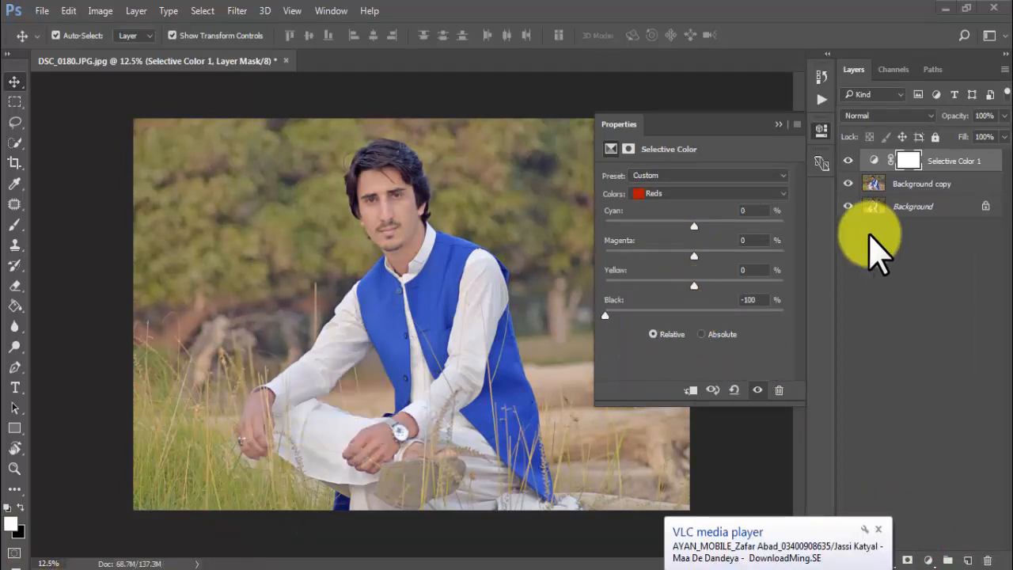
pyautogui.click(780, 390)
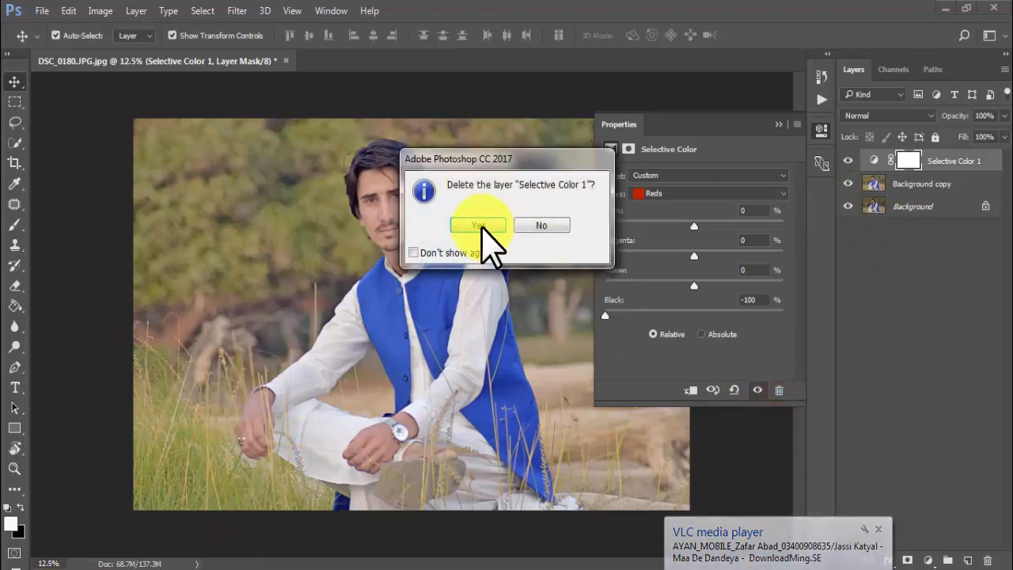
pyautogui.click(479, 227)
pyautogui.click(823, 129)
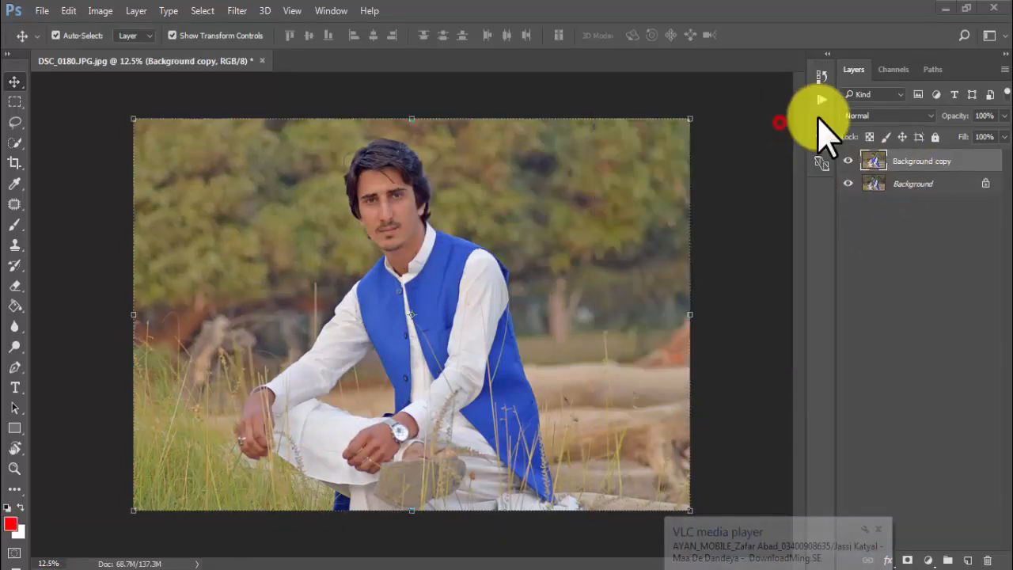
# Step: Select the man's head and neck with the Lasso tool, and add both of his hands to the selection
pyautogui.click(14, 122)
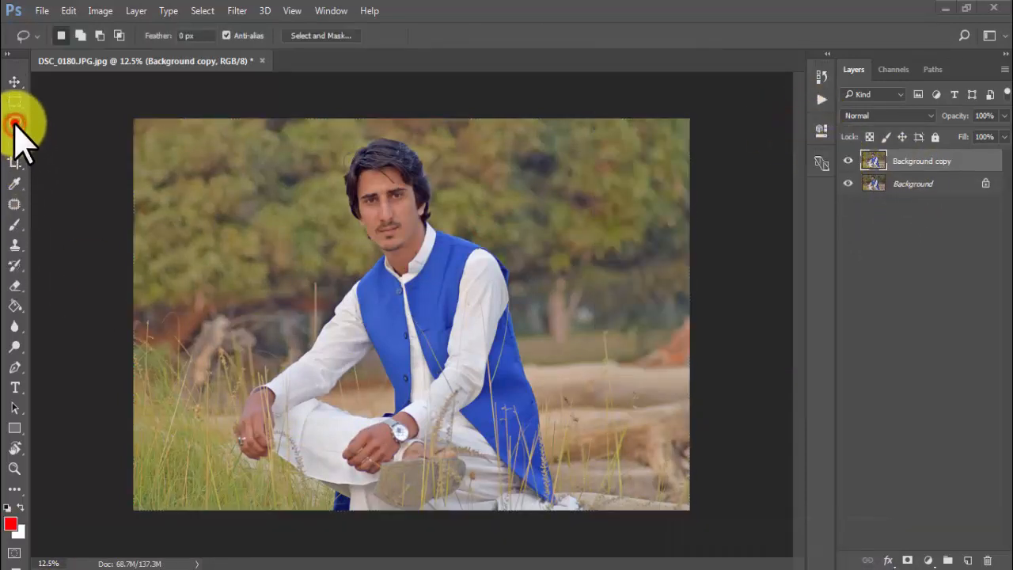
pyautogui.moveTo(348, 213)
pyautogui.mouseDown()
pyautogui.moveTo(353, 152)
pyautogui.moveTo(423, 189)
pyautogui.moveTo(422, 251)
pyautogui.moveTo(389, 294)
pyautogui.moveTo(352, 237)
pyautogui.mouseUp()
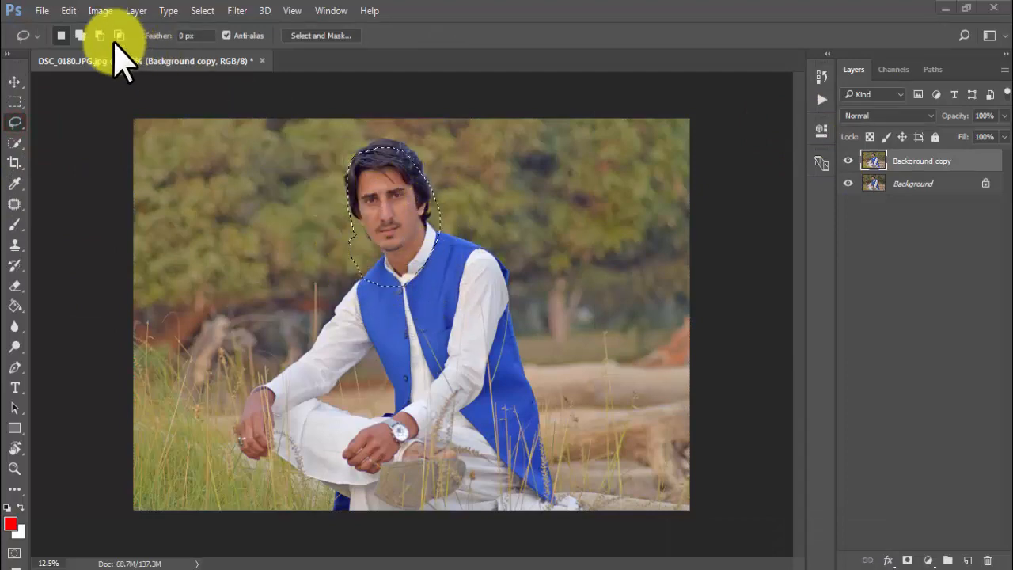
pyautogui.click(81, 35)
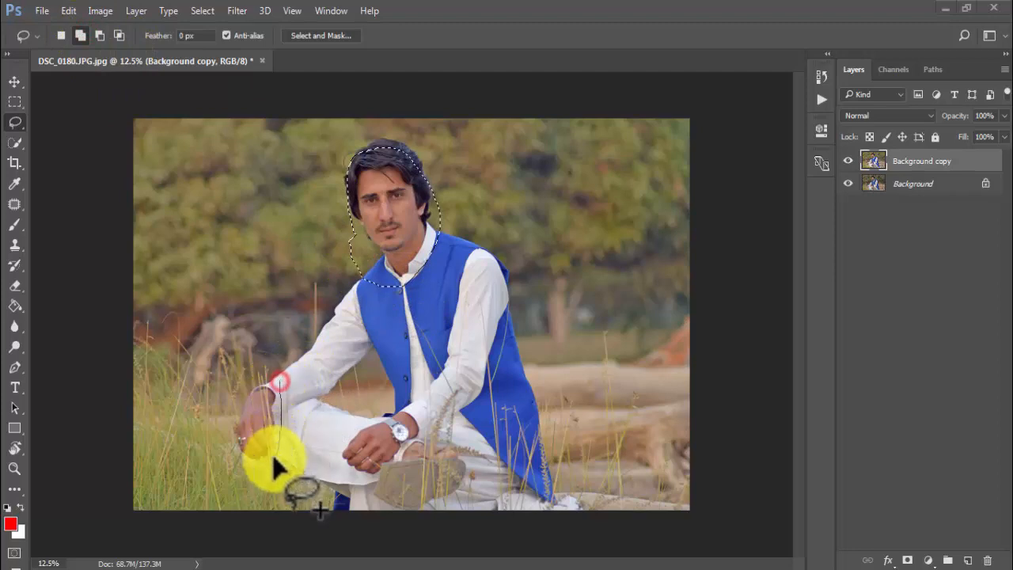
pyautogui.moveTo(274, 402); pyautogui.dragTo(277, 385)
pyautogui.moveTo(388, 406)
pyautogui.mouseDown()
pyautogui.moveTo(341, 448)
pyautogui.moveTo(336, 474)
pyautogui.moveTo(369, 474)
pyautogui.moveTo(405, 452)
pyautogui.moveTo(429, 425)
pyautogui.moveTo(410, 431)
pyautogui.mouseUp()
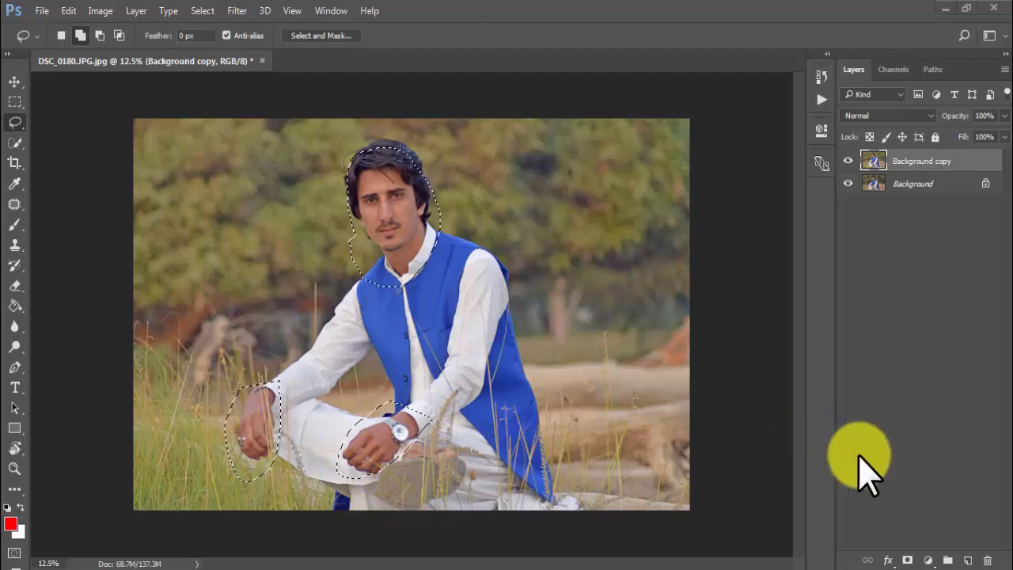
# Step: Add a Selective Color adjustment layer from the selection and set Black to -77% for the Reds
pyautogui.click(927, 560)
pyautogui.click(918, 552)
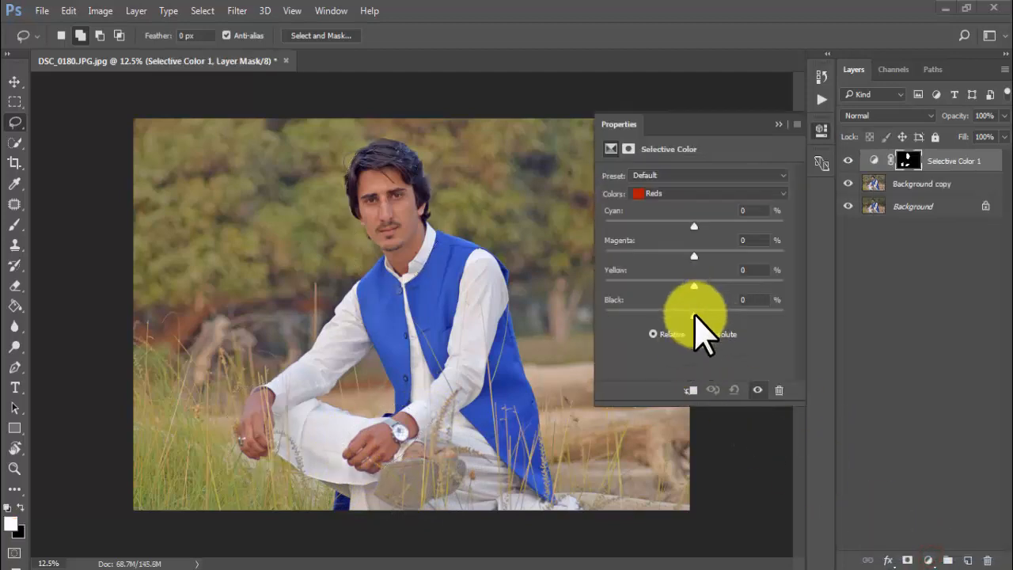
pyautogui.moveTo(694, 315); pyautogui.dragTo(630, 322)
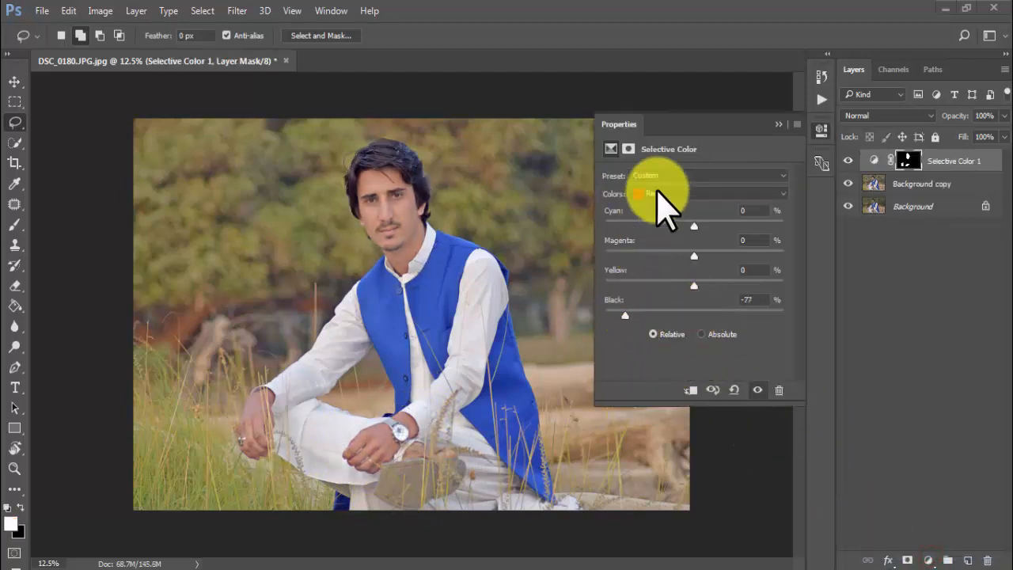
# Step: Strongly lower the Black amount for the Yellows and set Black to 1% for the Blacks
pyautogui.click(656, 193)
pyautogui.click(656, 216)
pyautogui.moveTo(694, 314); pyautogui.dragTo(650, 316)
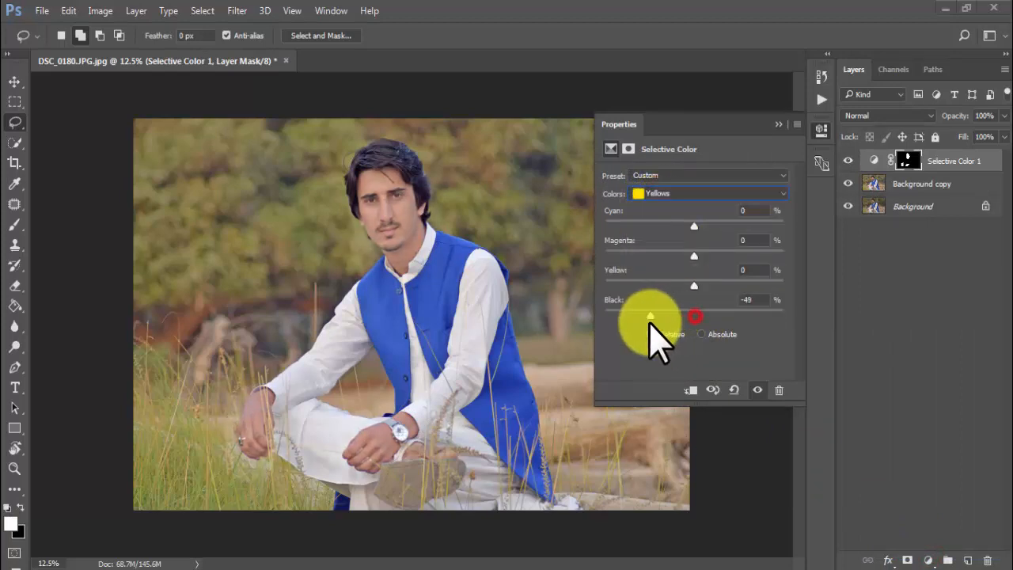
pyautogui.click(685, 193)
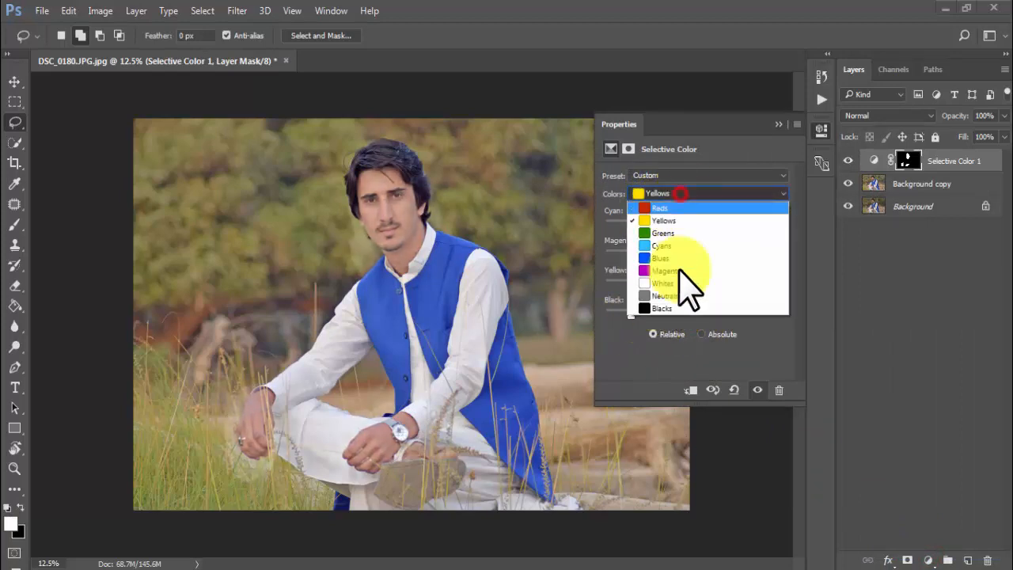
pyautogui.click(674, 305)
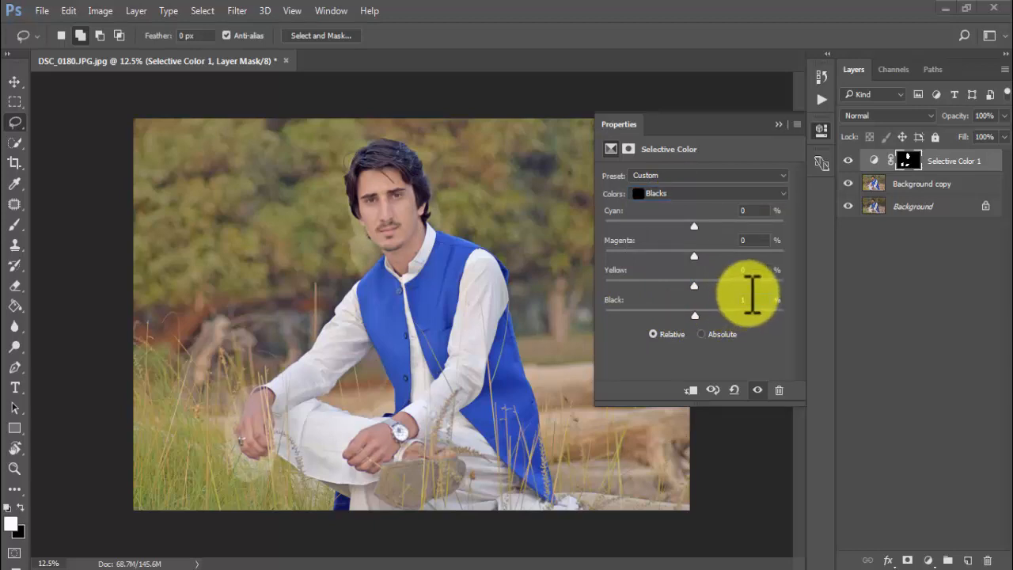
pyautogui.click(775, 125)
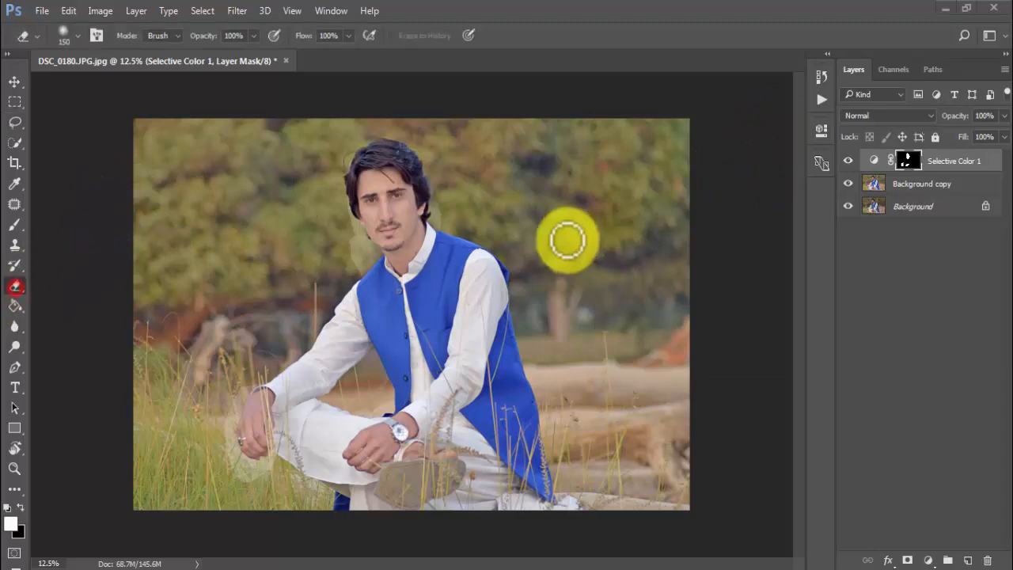
# Step: Erase the Selective Color mask over the collar, vest and background around the man's head with a 150 px eraser
pyautogui.scroll(5, 464, 211)
pyautogui.moveTo(438, 211)
pyautogui.mouseDown()
pyautogui.moveTo(436, 165)
pyautogui.moveTo(433, 232)
pyautogui.moveTo(431, 133)
pyautogui.moveTo(428, 173)
pyautogui.moveTo(404, 104)
pyautogui.moveTo(427, 161)
pyautogui.moveTo(410, 129)
pyautogui.mouseUp()
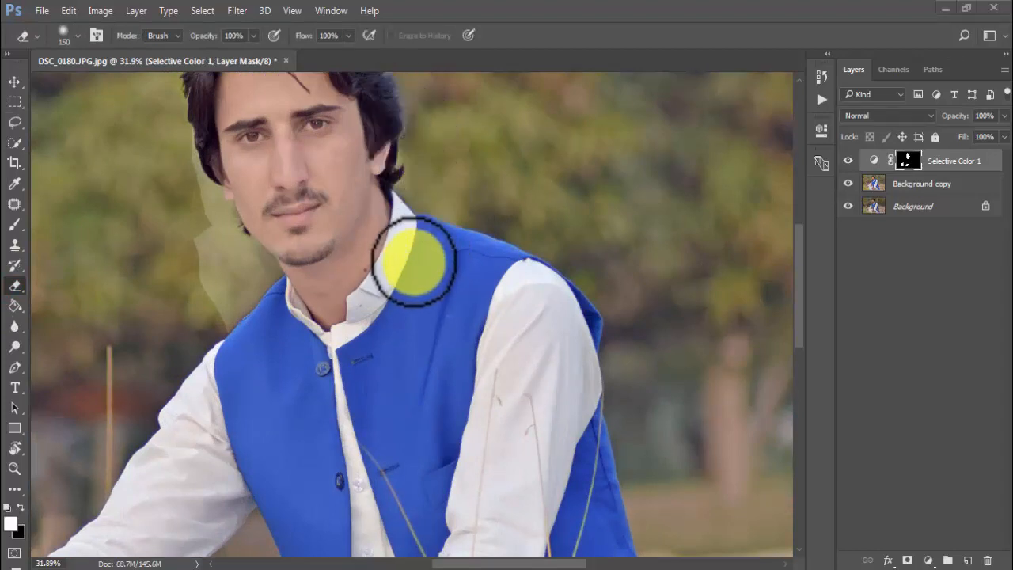
pyautogui.moveTo(246, 333)
pyautogui.mouseDown()
pyautogui.moveTo(230, 299)
pyautogui.moveTo(225, 333)
pyautogui.moveTo(210, 163)
pyautogui.moveTo(204, 170)
pyautogui.moveTo(190, 152)
pyautogui.moveTo(228, 291)
pyautogui.moveTo(198, 254)
pyautogui.mouseUp()
pyautogui.scroll(5, 264, 278)
pyautogui.scroll(1, 265, 279)
pyautogui.moveTo(274, 269)
pyautogui.mouseDown()
pyautogui.moveTo(154, 154)
pyautogui.moveTo(261, 413)
pyautogui.mouseUp()
pyautogui.moveTo(285, 455)
pyautogui.mouseDown()
pyautogui.moveTo(407, 326)
pyautogui.moveTo(350, 464)
pyautogui.moveTo(445, 369)
pyautogui.moveTo(446, 380)
pyautogui.mouseUp()
pyautogui.click(300, 289)
# Step: Erase the Selective Color mask spill on the clothes and grass around both of the man's hands
pyautogui.moveTo(151, 377)
pyautogui.mouseDown()
pyautogui.moveTo(379, 172)
pyautogui.moveTo(409, 119)
pyautogui.mouseUp()
pyautogui.moveTo(313, 355)
pyautogui.mouseDown()
pyautogui.moveTo(367, 506)
pyautogui.moveTo(349, 482)
pyautogui.moveTo(512, 531)
pyautogui.moveTo(579, 514)
pyautogui.moveTo(478, 484)
pyautogui.moveTo(585, 453)
pyautogui.moveTo(557, 453)
pyautogui.moveTo(592, 421)
pyautogui.moveTo(575, 413)
pyautogui.moveTo(593, 319)
pyautogui.moveTo(557, 115)
pyautogui.moveTo(578, 243)
pyautogui.moveTo(546, 423)
pyautogui.mouseUp()
pyautogui.moveTo(544, 426); pyautogui.dragTo(412, 345)
pyautogui.moveTo(710, 457)
pyautogui.mouseDown()
pyautogui.moveTo(570, 405)
pyautogui.moveTo(115, 281)
pyautogui.mouseUp()
pyautogui.moveTo(566, 417); pyautogui.dragTo(332, 299)
pyautogui.moveTo(443, 331)
pyautogui.mouseDown()
pyautogui.moveTo(486, 317)
pyautogui.moveTo(377, 215)
pyautogui.moveTo(373, 233)
pyautogui.moveTo(164, 290)
pyautogui.moveTo(337, 245)
pyautogui.mouseUp()
pyautogui.moveTo(249, 293); pyautogui.dragTo(413, 195)
pyautogui.moveTo(289, 216)
pyautogui.mouseDown()
pyautogui.moveTo(244, 440)
pyautogui.moveTo(396, 482)
pyautogui.moveTo(476, 474)
pyautogui.moveTo(494, 413)
pyautogui.moveTo(547, 326)
pyautogui.moveTo(461, 415)
pyautogui.moveTo(406, 430)
pyautogui.moveTo(438, 430)
pyautogui.moveTo(642, 213)
pyautogui.mouseUp()
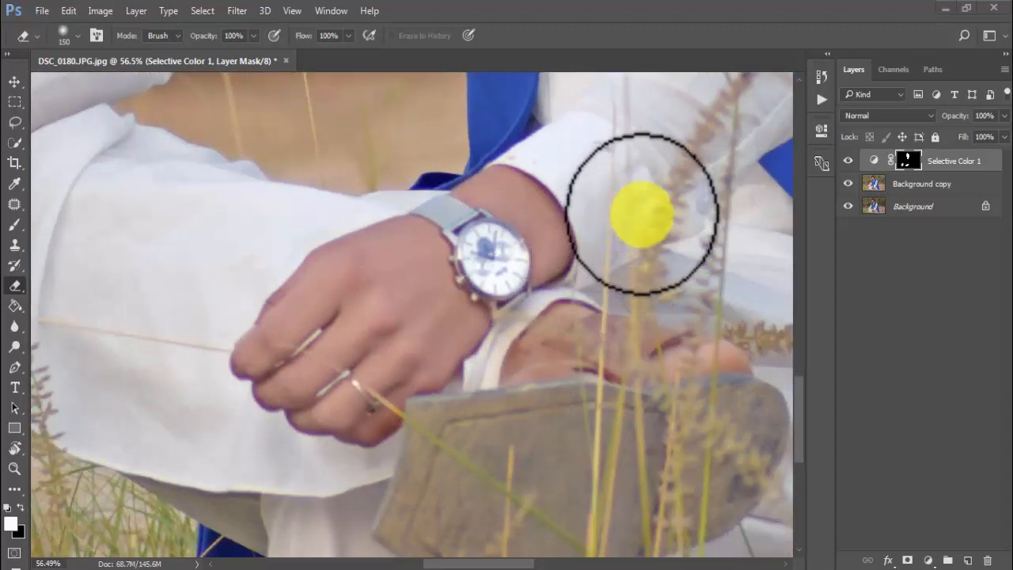
pyautogui.scroll(-4, 546, 150)
pyautogui.scroll(-3, 520, 181)
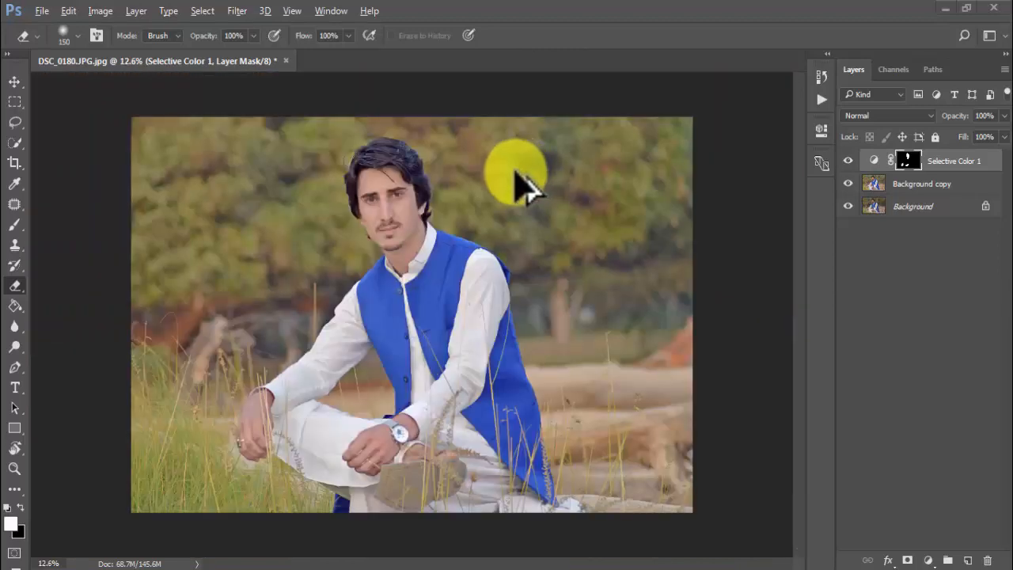
pyautogui.scroll(1, 501, 203)
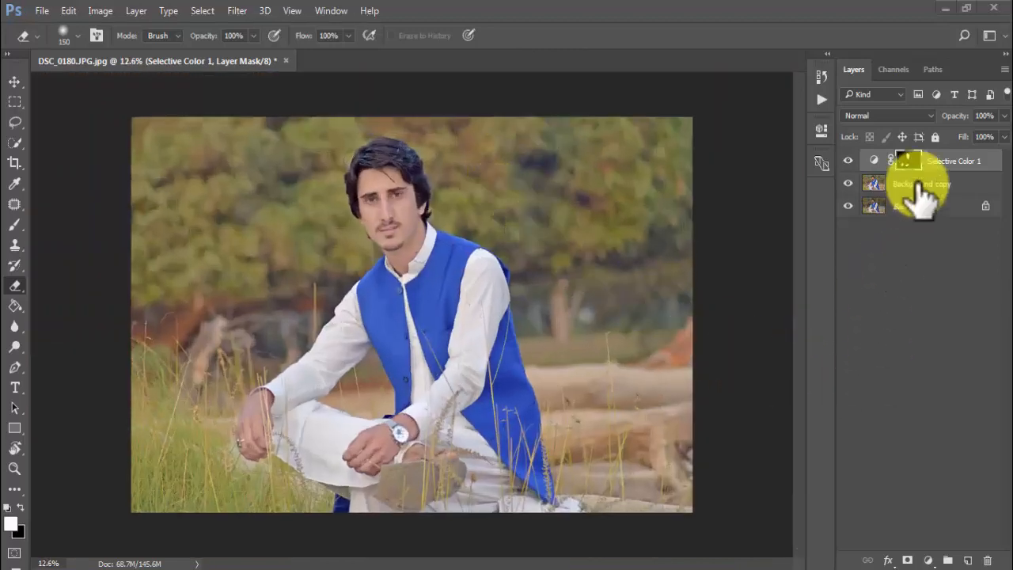
# Step: Add a Curves adjustment layer and pull the middle of the RGB curve down slightly to darken the midtones
pyautogui.click(928, 560)
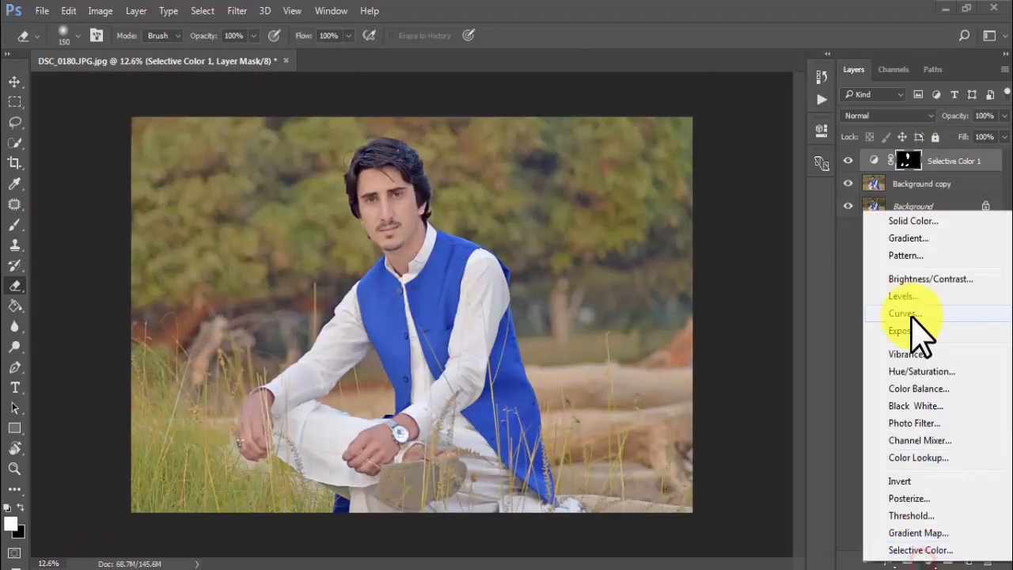
pyautogui.click(910, 314)
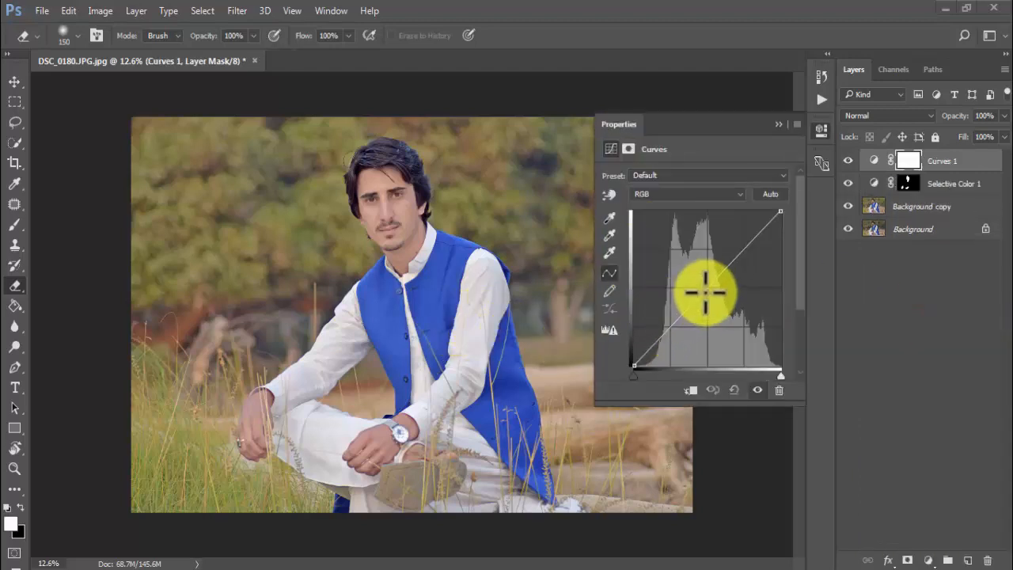
pyautogui.moveTo(707, 289); pyautogui.dragTo(710, 297)
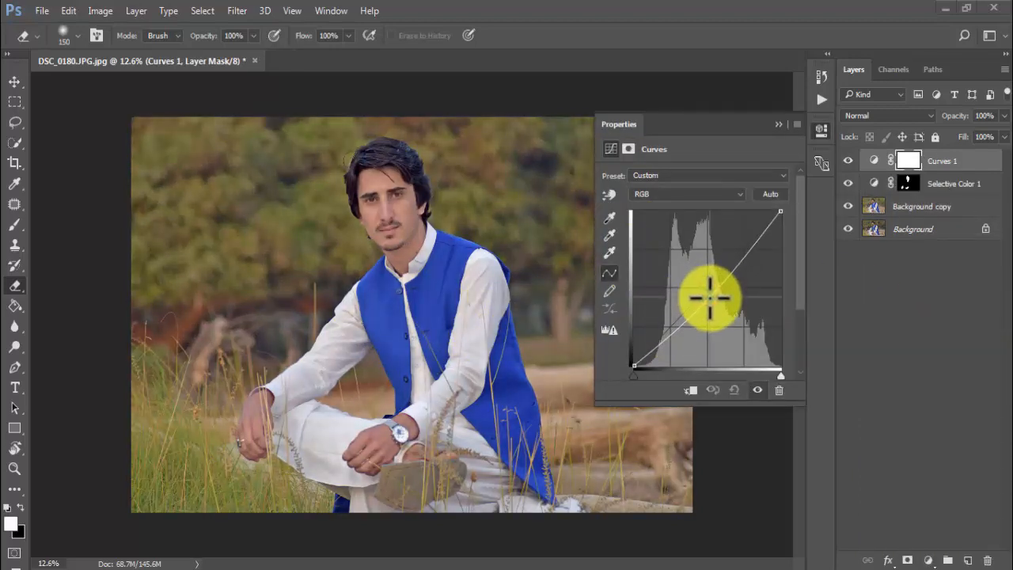
pyautogui.click(778, 125)
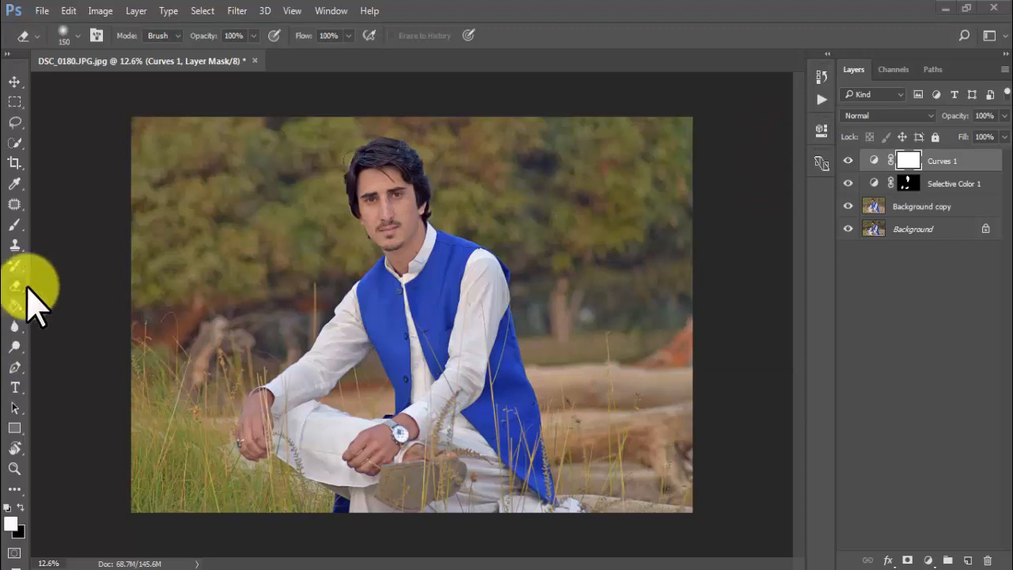
# Step: Erase the Curves mask over the man's face, enlarging the eraser to 700 px
pyautogui.moveTo(398, 235)
pyautogui.mouseDown()
pyautogui.moveTo(391, 191)
pyautogui.moveTo(393, 279)
pyautogui.moveTo(404, 245)
pyautogui.moveTo(406, 260)
pyautogui.moveTo(379, 190)
pyautogui.moveTo(397, 264)
pyautogui.moveTo(385, 206)
pyautogui.moveTo(429, 192)
pyautogui.mouseUp()
pyautogui.press(']')
pyautogui.press(']')
pyautogui.press(']')
pyautogui.press(']')
pyautogui.press(']')
pyautogui.press(']')
pyautogui.press(']')
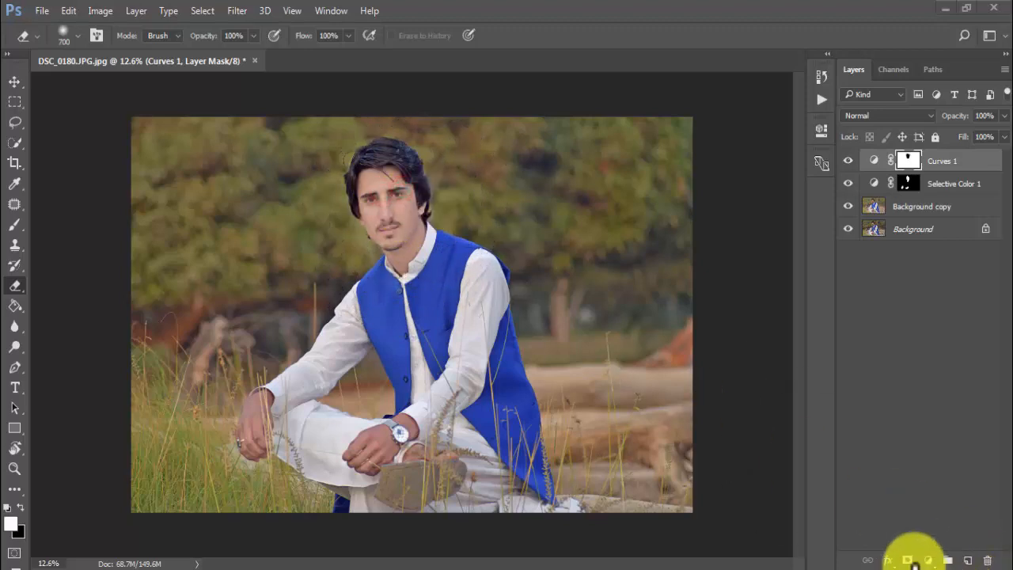
# Step: Add a Levels adjustment layer and raise the RGB black input level slightly to deepen the shadows
pyautogui.click(929, 560)
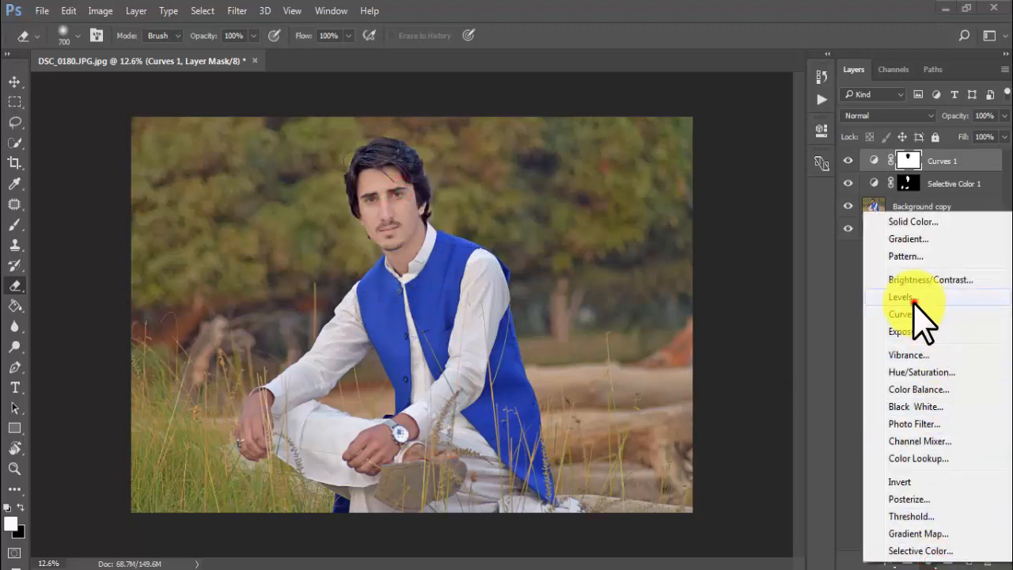
pyautogui.click(903, 297)
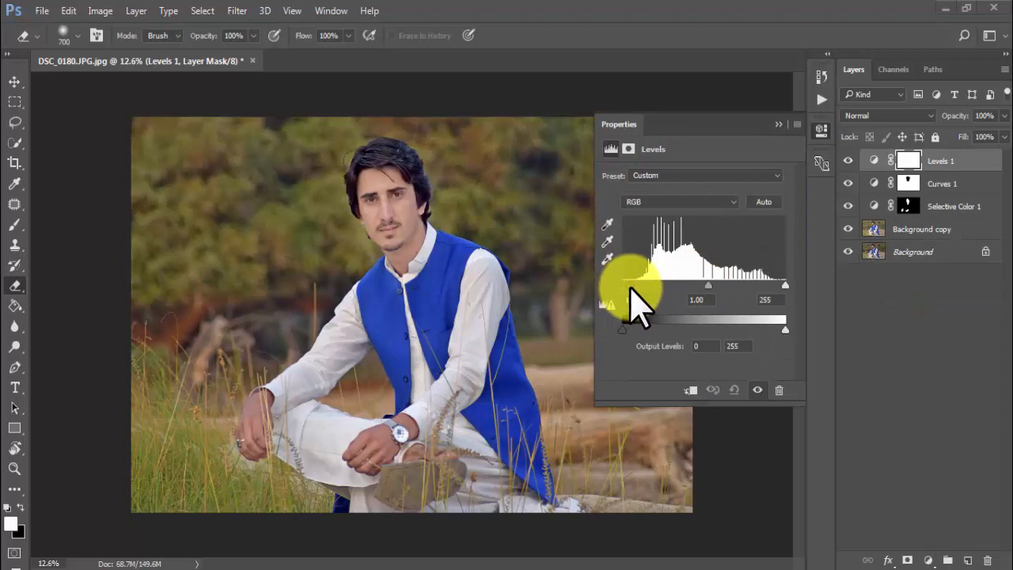
pyautogui.click(780, 125)
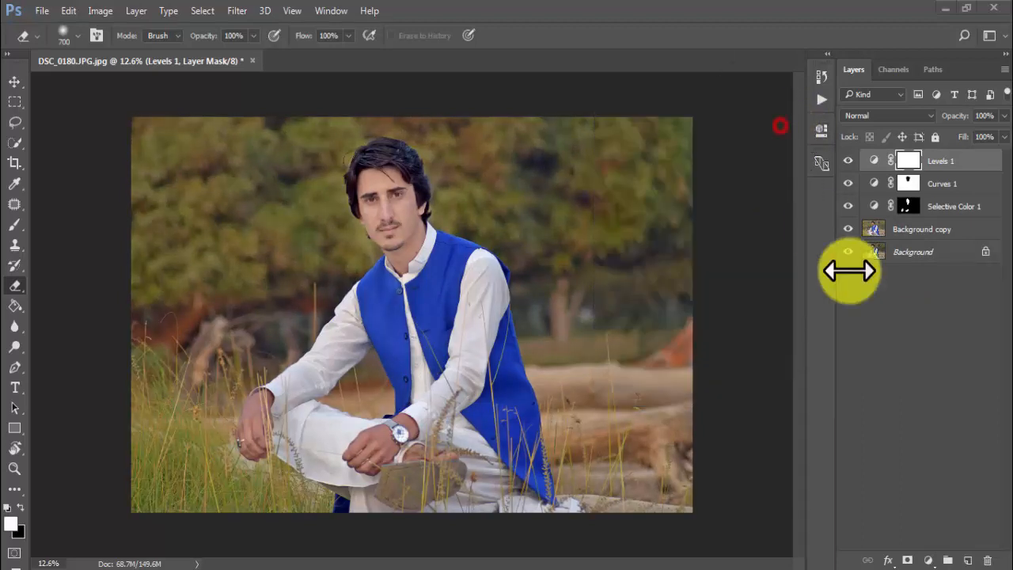
# Step: Merge the Selective Color, Curves and Levels adjustment layers down one by one into the Background copy layer
pyautogui.click(952, 206)
pyautogui.rightClick(950, 206)
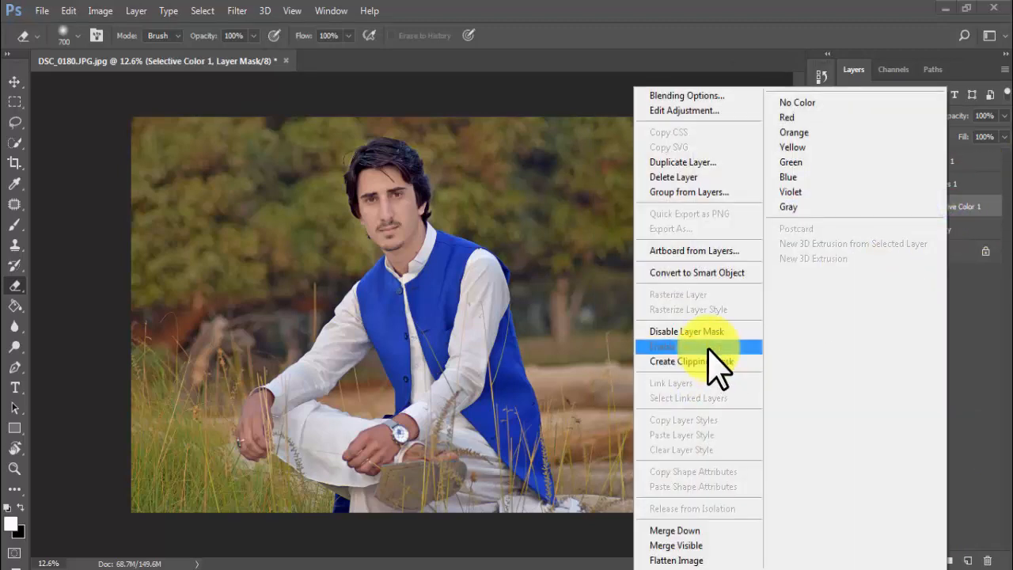
pyautogui.click(680, 530)
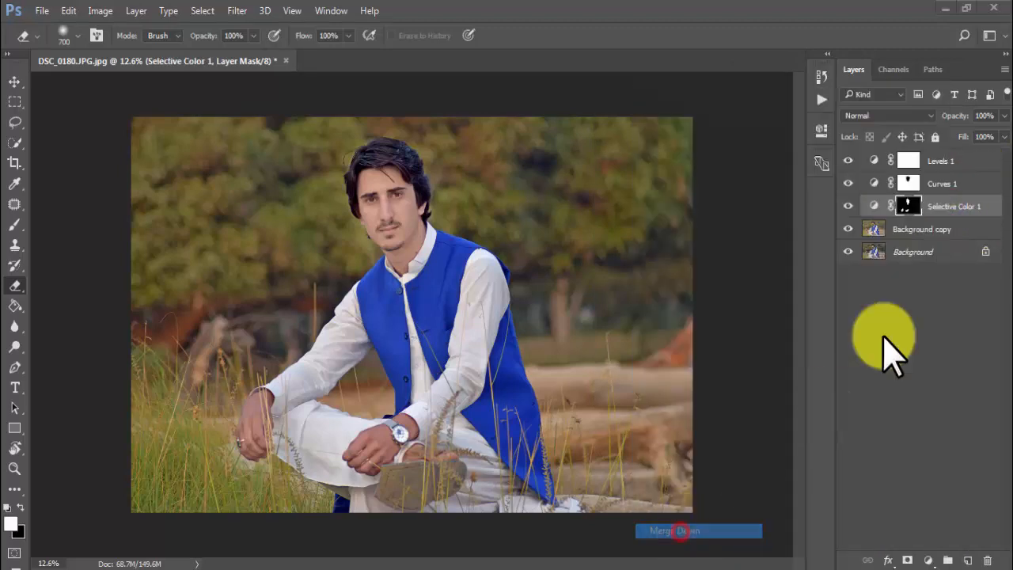
pyautogui.click(926, 183)
pyautogui.rightClick(931, 183)
pyautogui.click(656, 530)
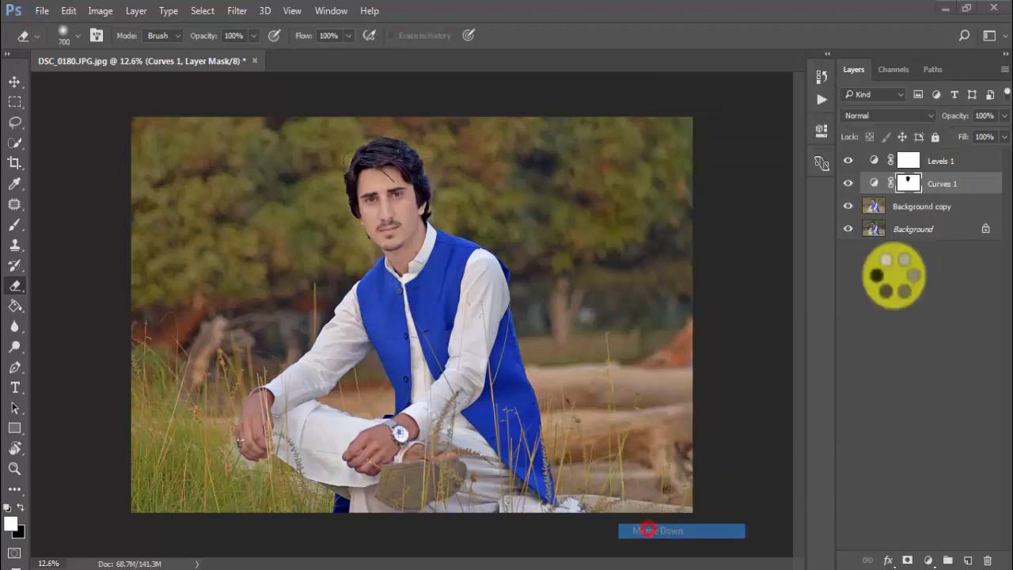
pyautogui.click(943, 161)
pyautogui.rightClick(944, 161)
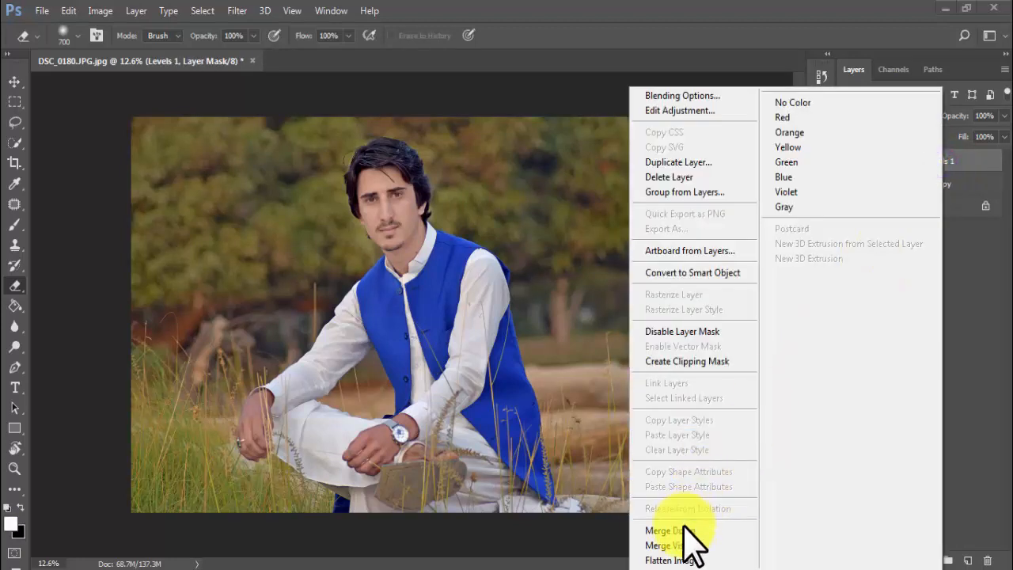
pyautogui.click(683, 529)
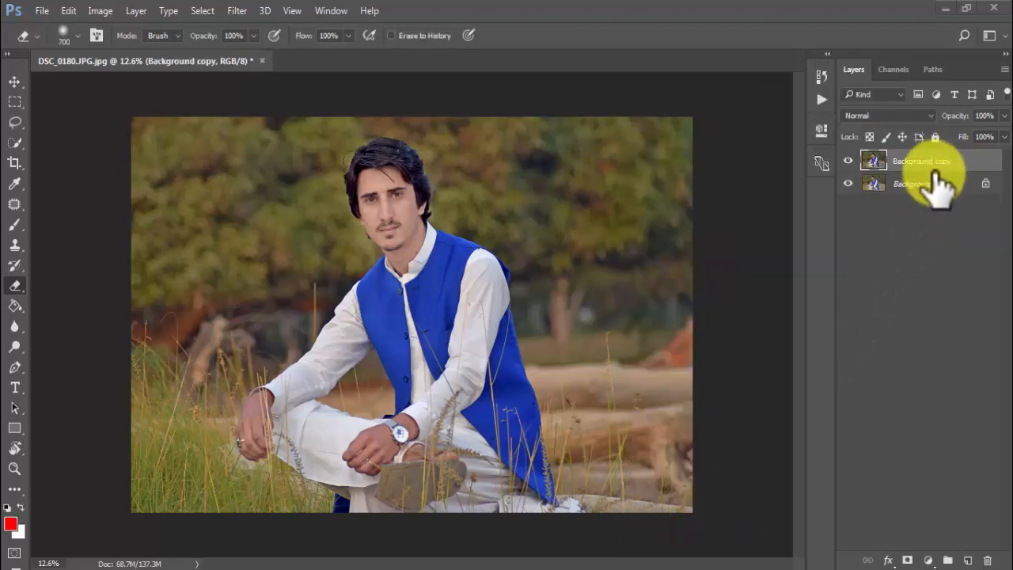
# Step: Duplicate the Background copy layer and start a Camera Raw Filter on the duplicate with Vibrance +51 and Clarity +13
pyautogui.moveTo(930, 181); pyautogui.dragTo(967, 558)
pyautogui.click(242, 11)
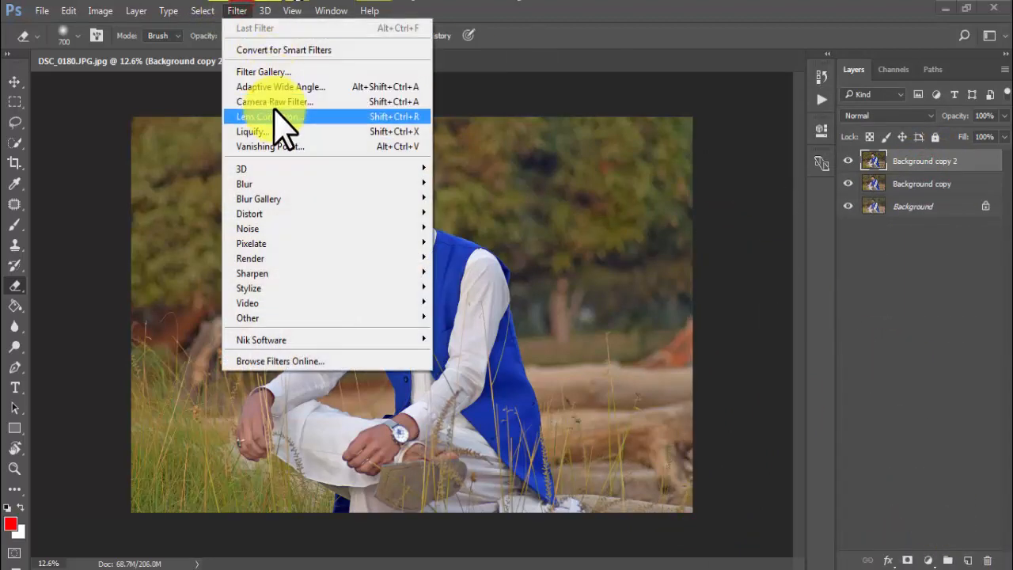
pyautogui.click(274, 101)
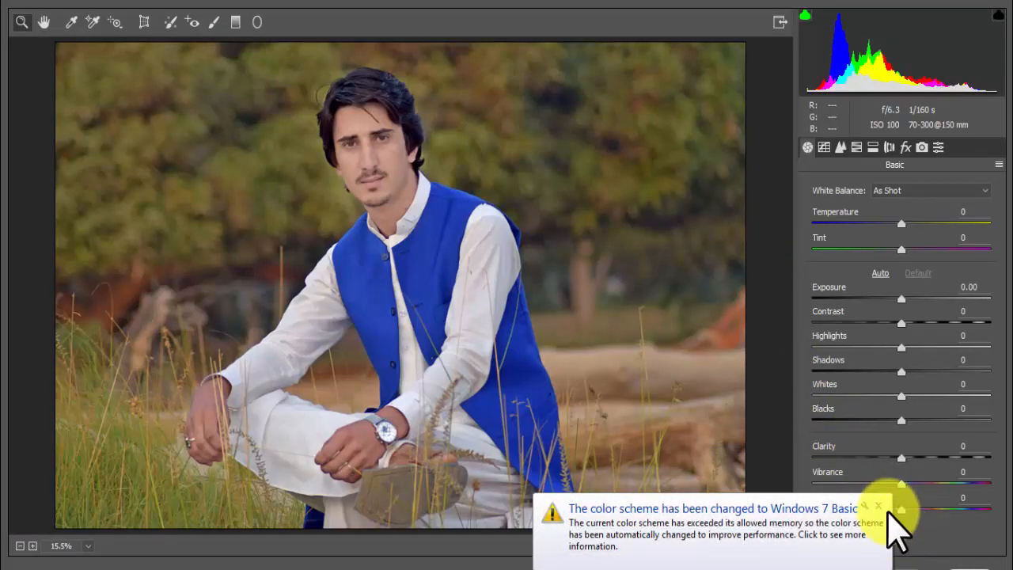
pyautogui.click(881, 508)
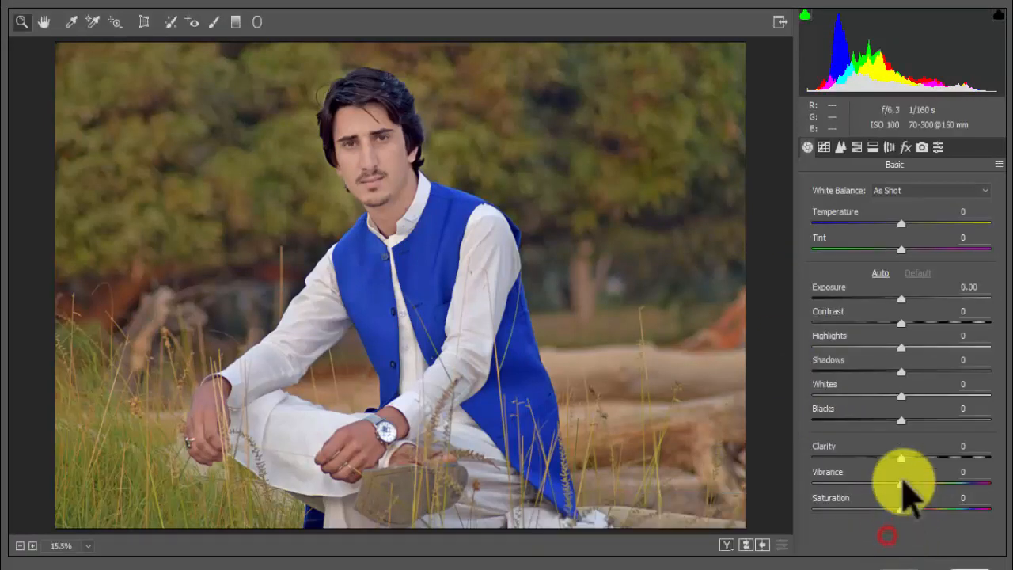
pyautogui.moveTo(901, 484); pyautogui.dragTo(961, 475)
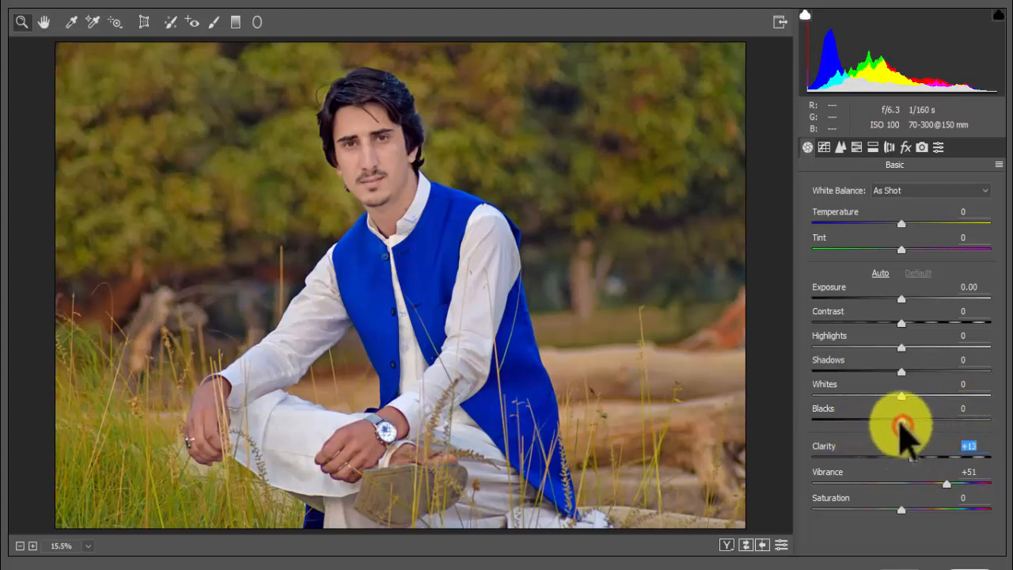
# Step: Set the Camera Raw tones to Blacks +35, Whites -33, Shadows +27, Highlights +14 and Contrast +9
pyautogui.moveTo(901, 425); pyautogui.dragTo(943, 432)
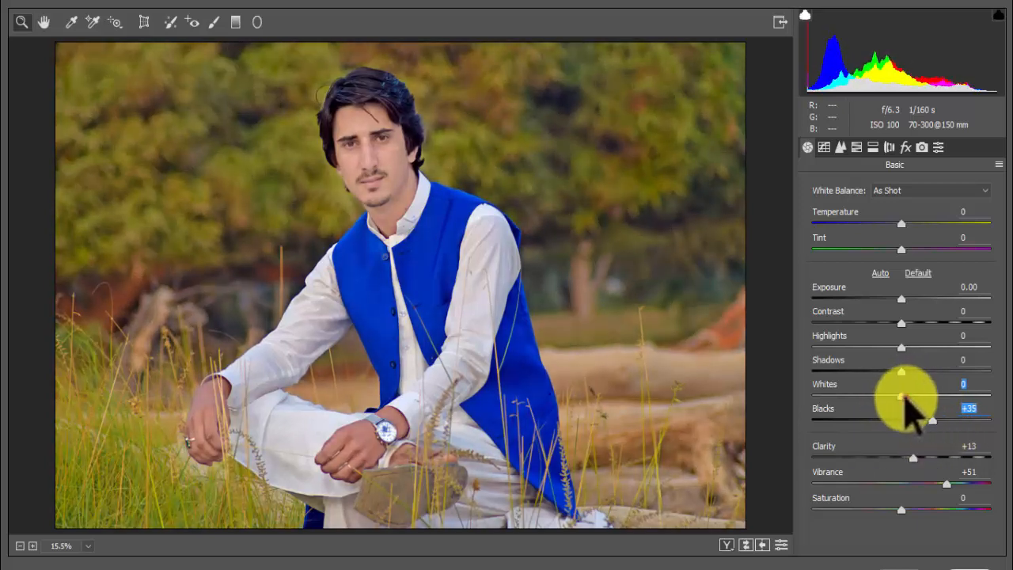
pyautogui.moveTo(907, 398)
pyautogui.mouseDown()
pyautogui.moveTo(939, 390)
pyautogui.moveTo(838, 401)
pyautogui.moveTo(899, 387)
pyautogui.mouseUp()
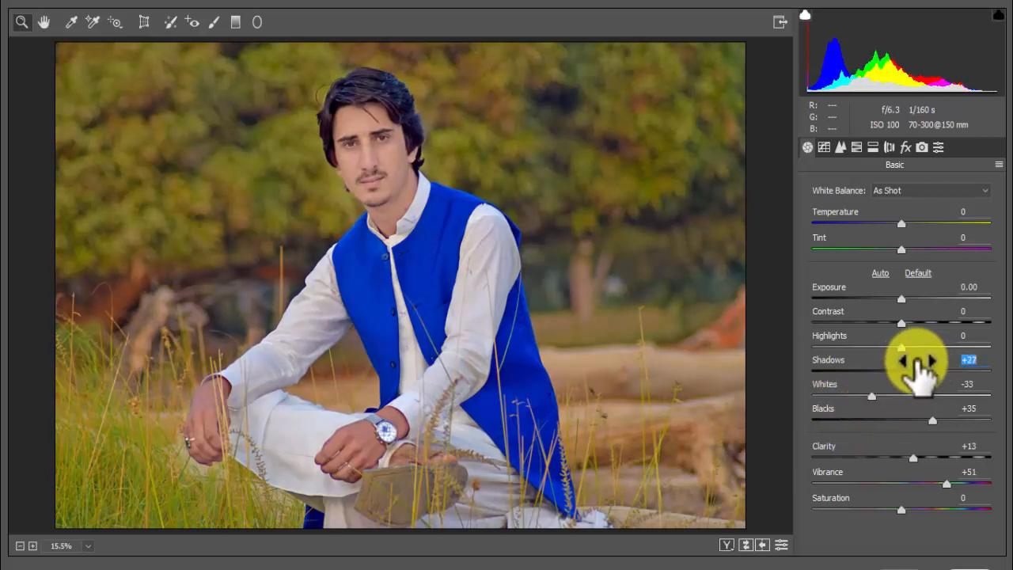
pyautogui.moveTo(903, 349); pyautogui.dragTo(950, 349)
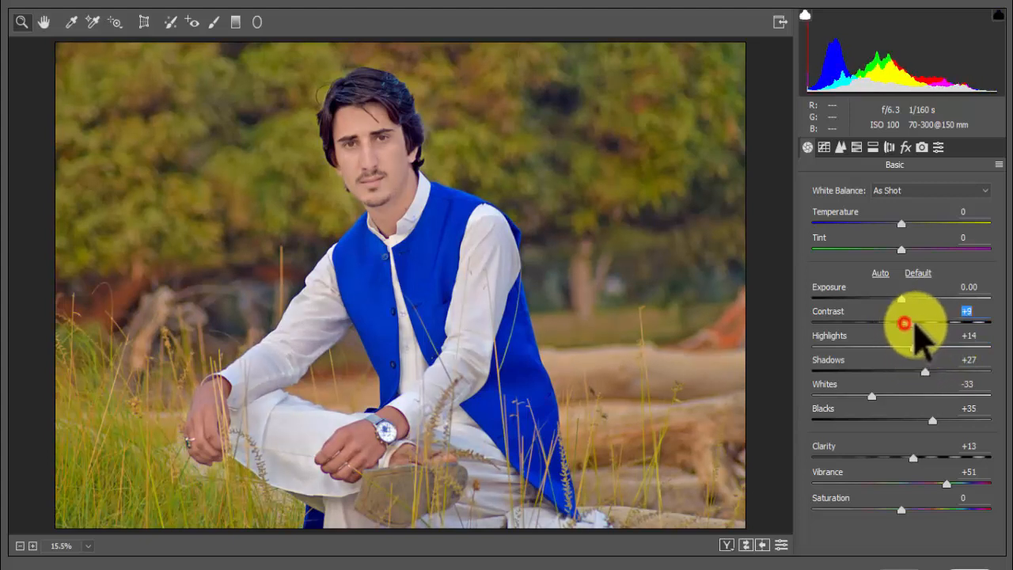
# Step: Add a Highlight Priority post-crop vignette with an amount of -36 and apply the Camera Raw Filter
pyautogui.click(905, 148)
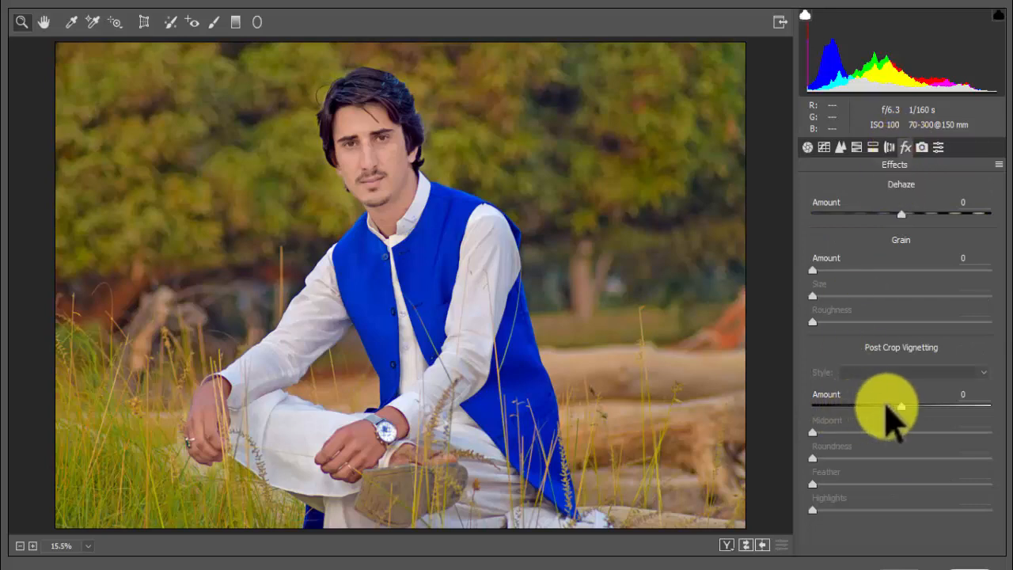
pyautogui.moveTo(886, 402); pyautogui.dragTo(869, 405)
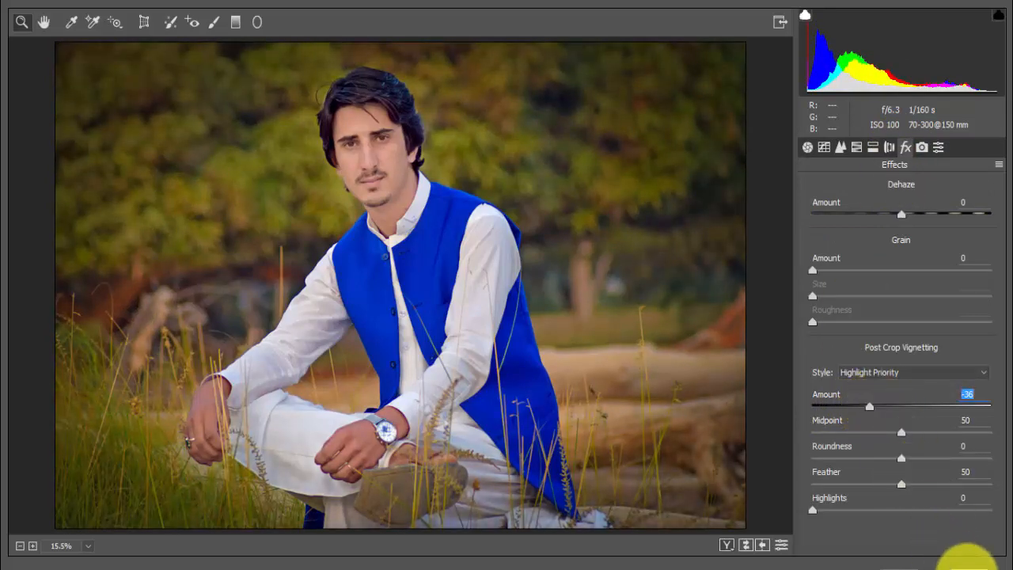
pyautogui.click(967, 562)
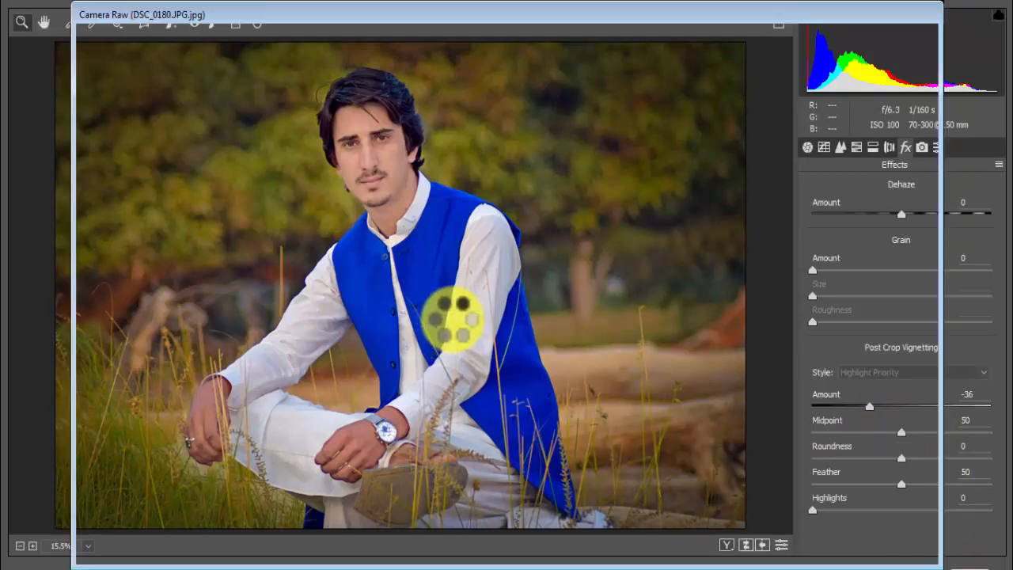
# Step: Duplicate the Camera Raw-edited layer and apply a Gaussian Blur with a 10 px radius to the duplicate
pyautogui.scroll(10, 373, 175)
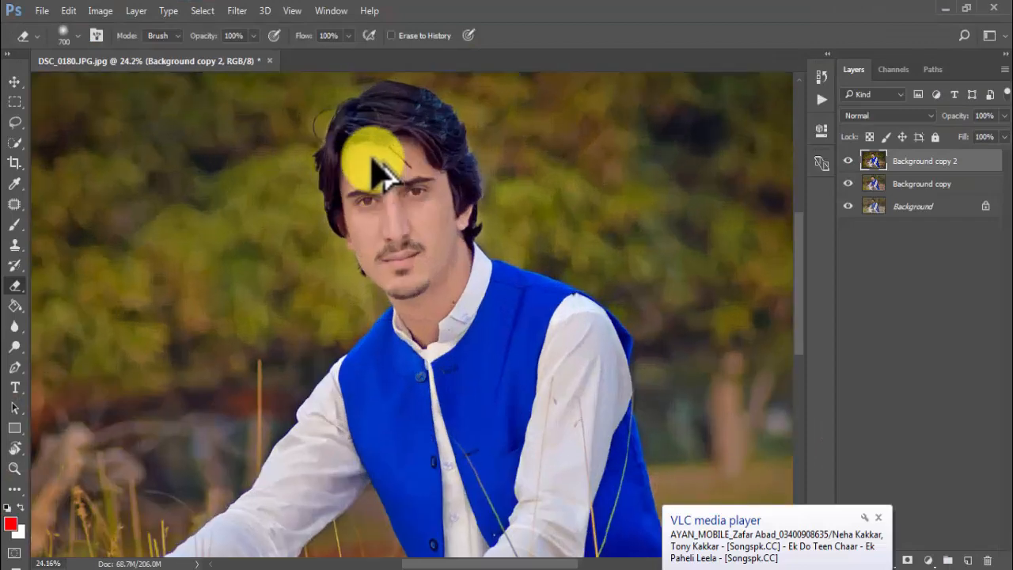
pyautogui.scroll(-2, 393, 178)
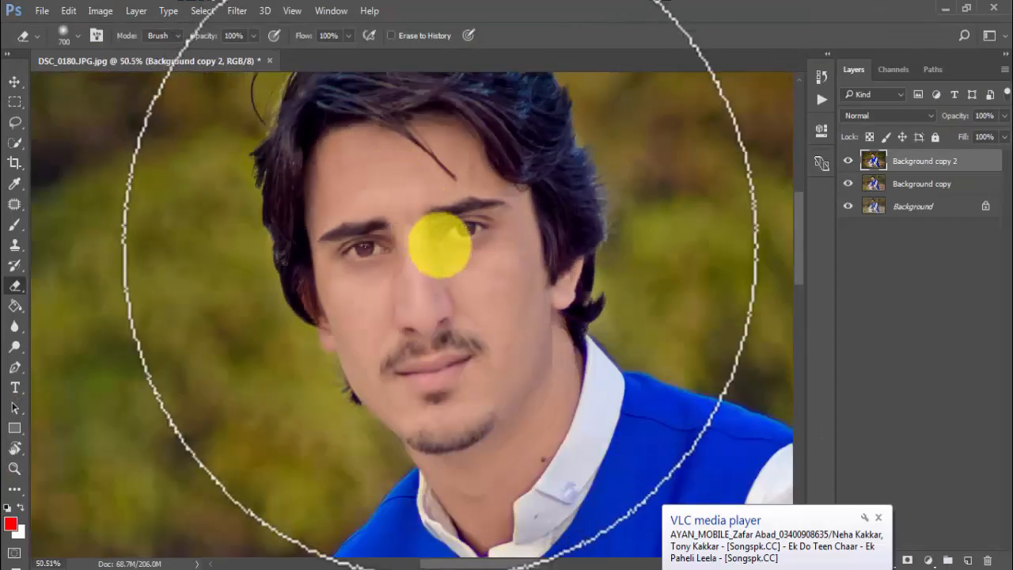
pyautogui.moveTo(457, 318); pyautogui.dragTo(432, 277)
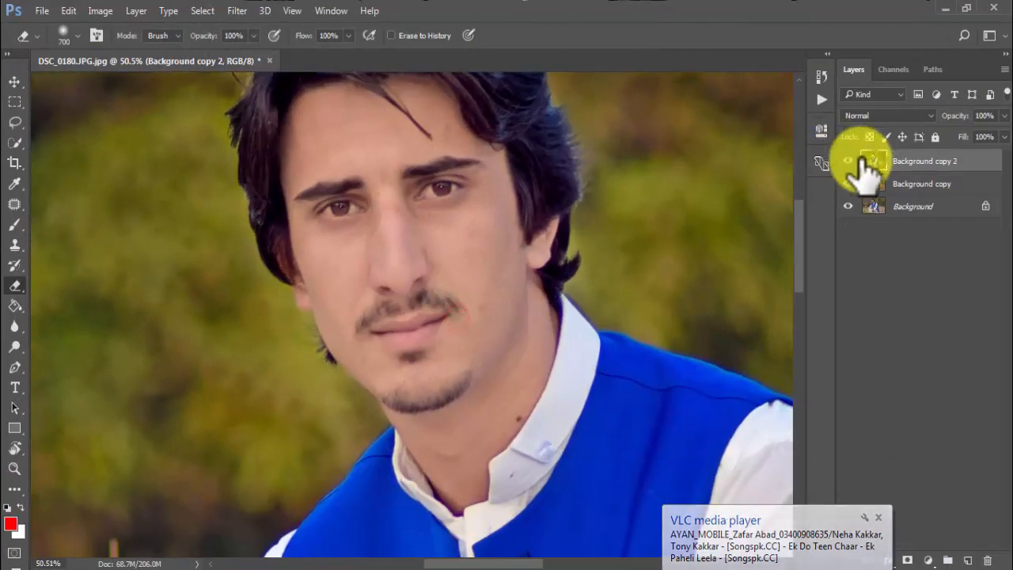
pyautogui.moveTo(922, 161); pyautogui.dragTo(967, 559)
pyautogui.click(233, 10)
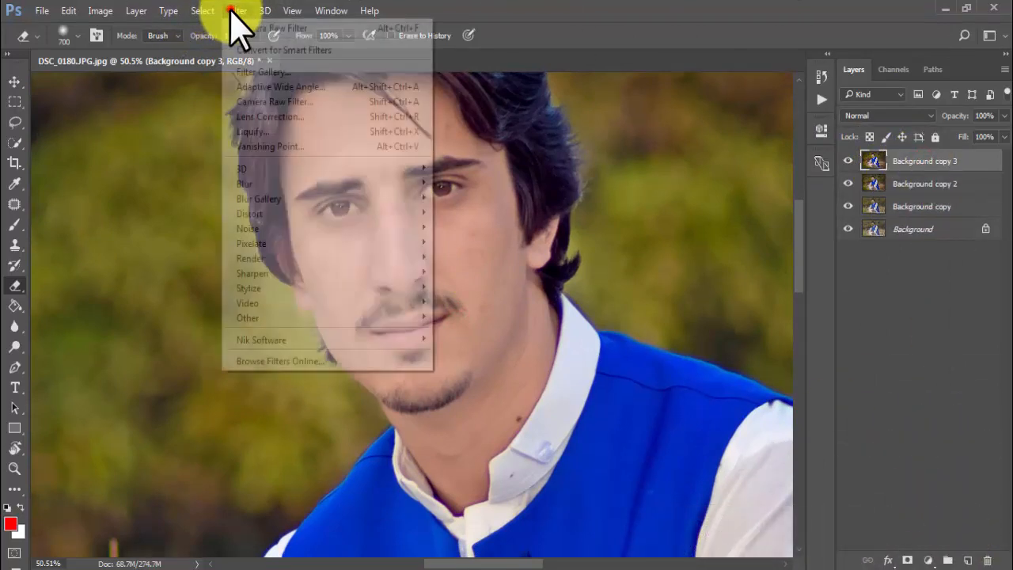
pyautogui.click(344, 181)
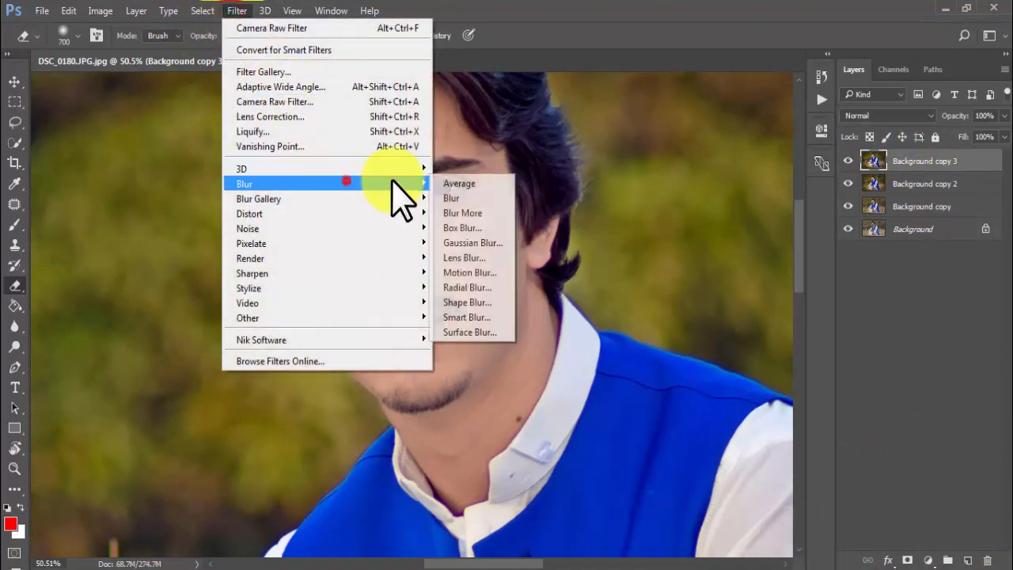
pyautogui.click(484, 243)
pyautogui.click(728, 346)
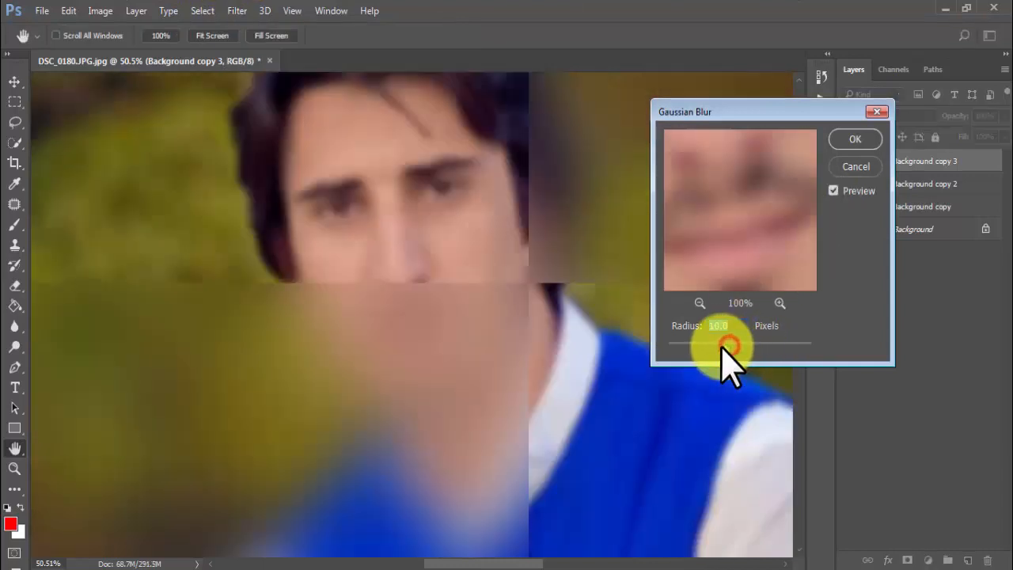
pyautogui.click(854, 138)
# Step: Add a layer mask to the blurred layer and fill the mask with black using the Paint Bucket
pyautogui.press('e')
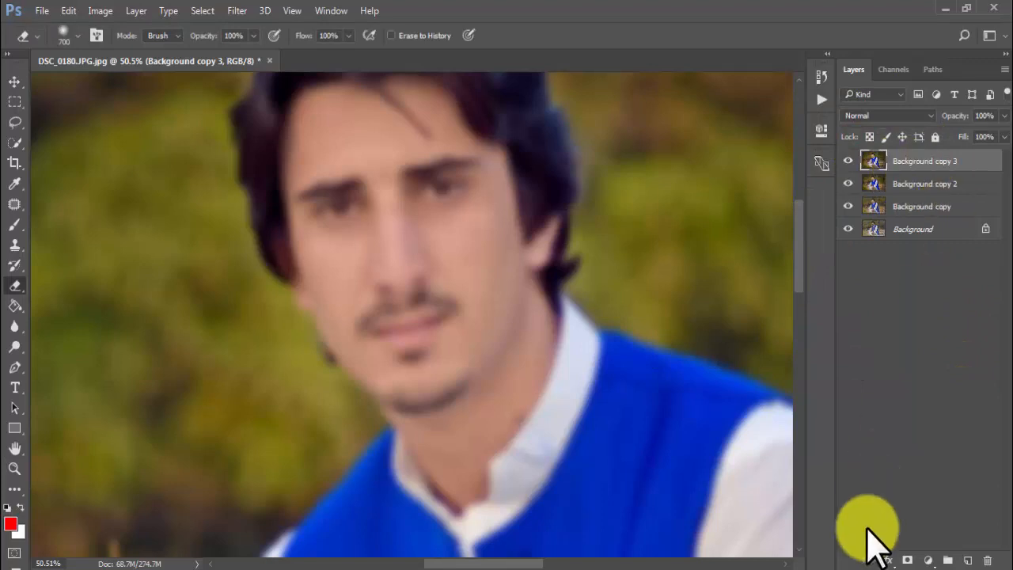
pyautogui.click(909, 162)
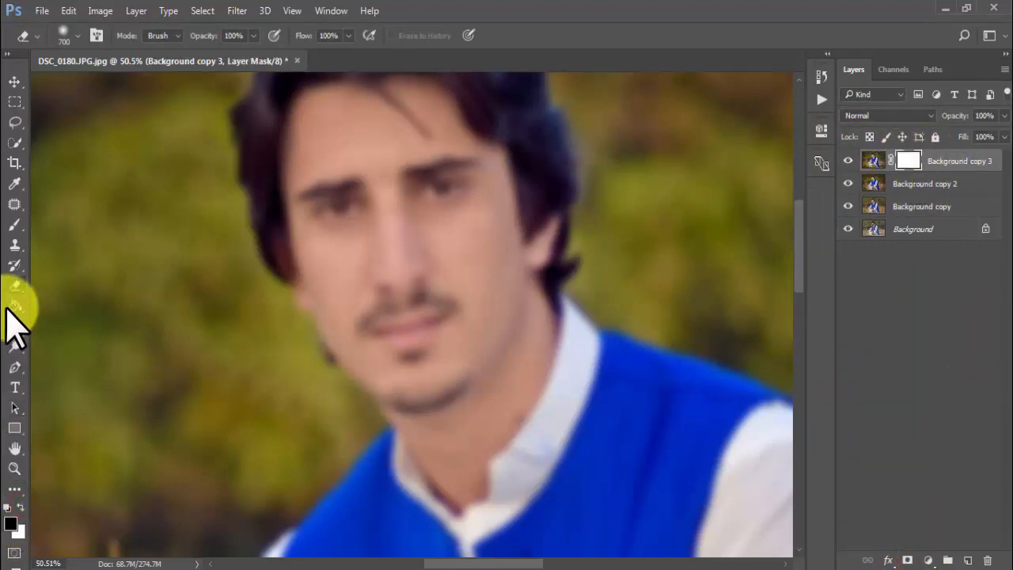
pyautogui.click(14, 306)
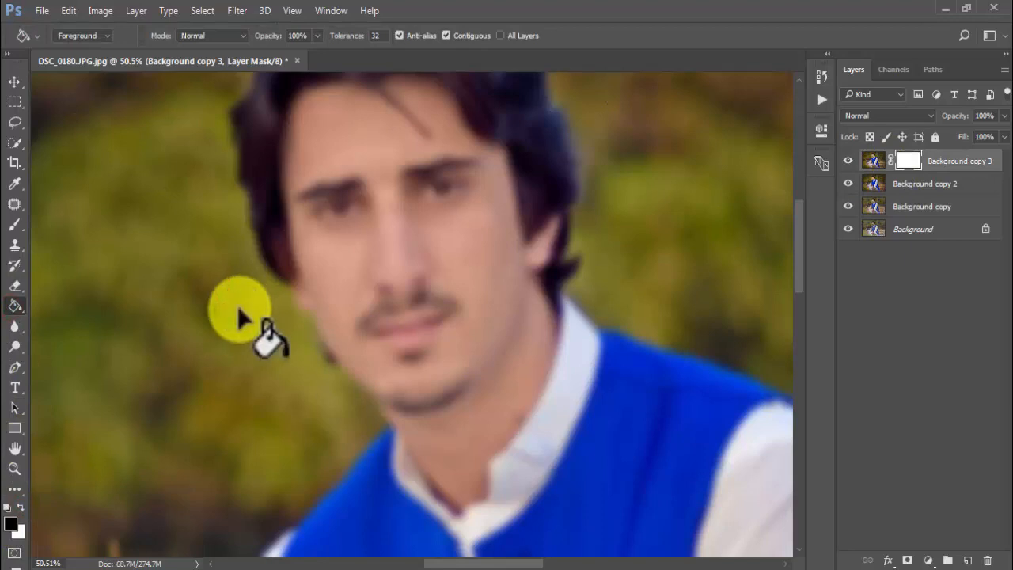
pyautogui.click(240, 315)
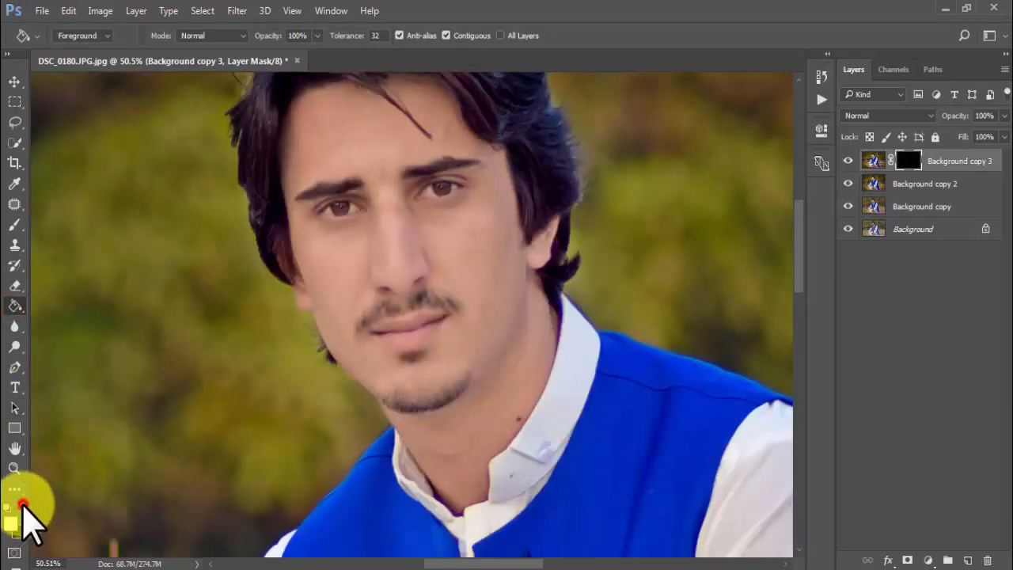
# Step: Hide the blurred layer, duplicate Background copy 2 and move the duplicate to the top of the layer stack
pyautogui.click(14, 225)
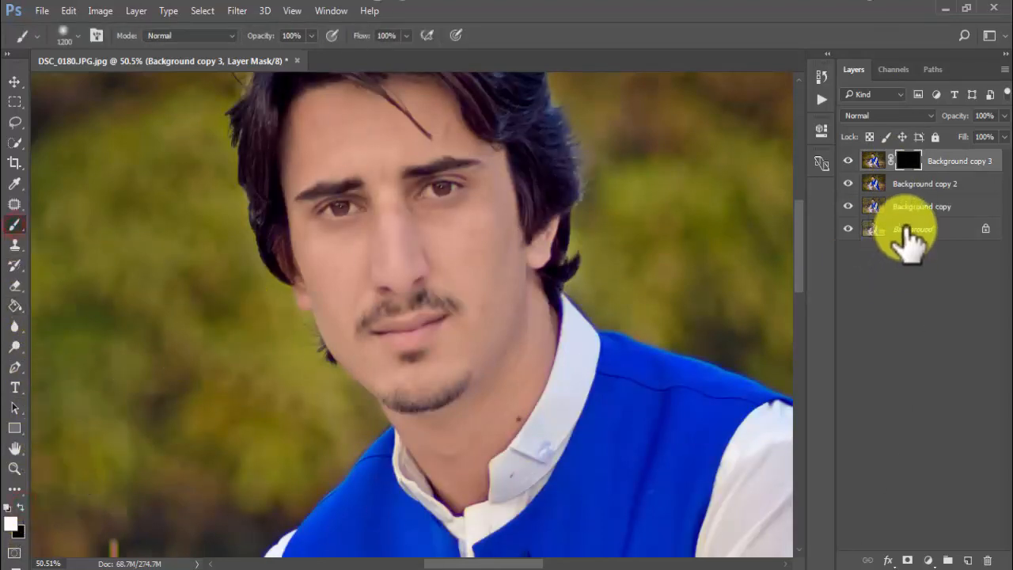
pyautogui.click(906, 186)
pyautogui.click(928, 209)
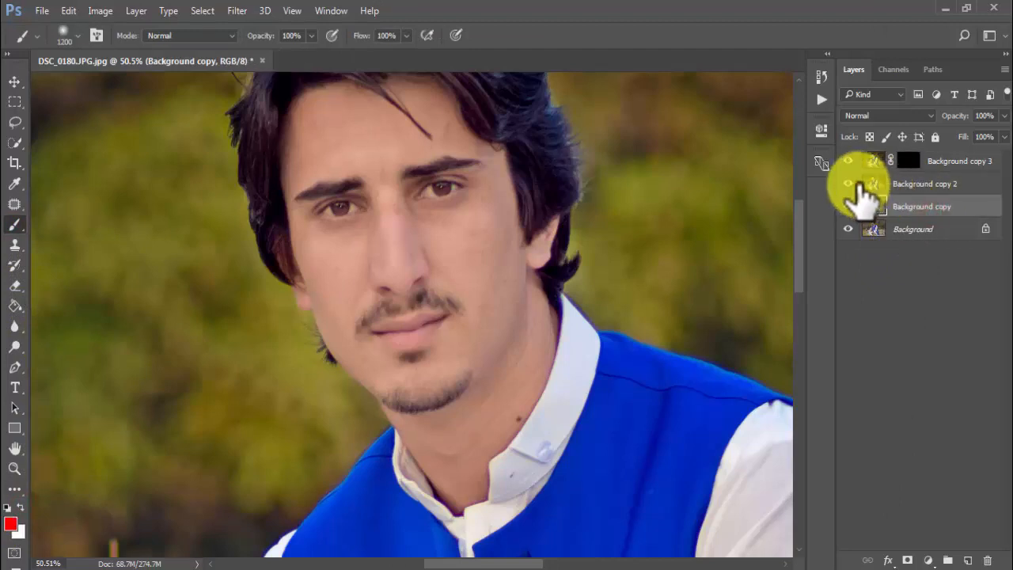
pyautogui.click(845, 163)
pyautogui.click(852, 179)
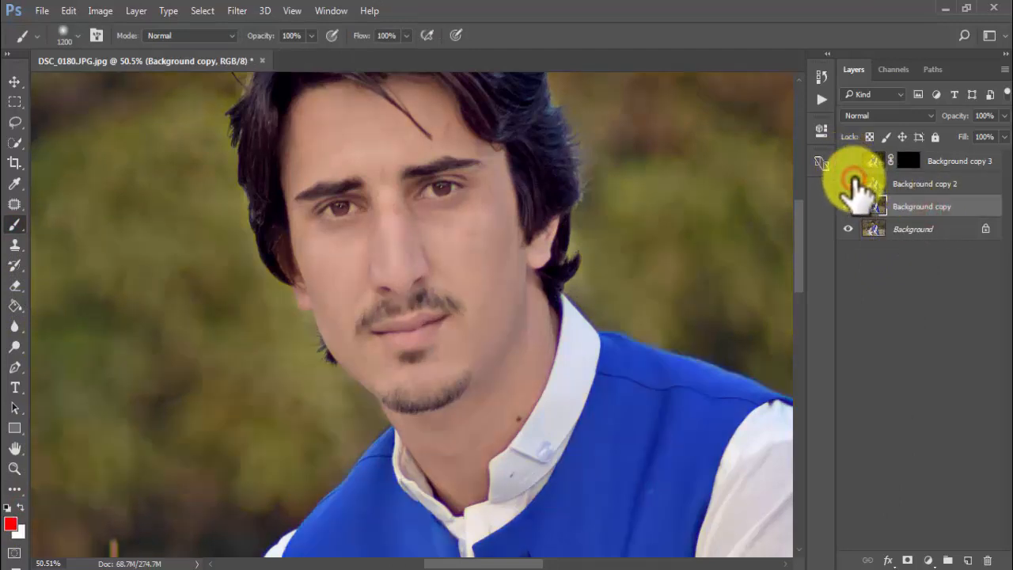
pyautogui.click(848, 184)
pyautogui.moveTo(906, 182); pyautogui.dragTo(967, 559)
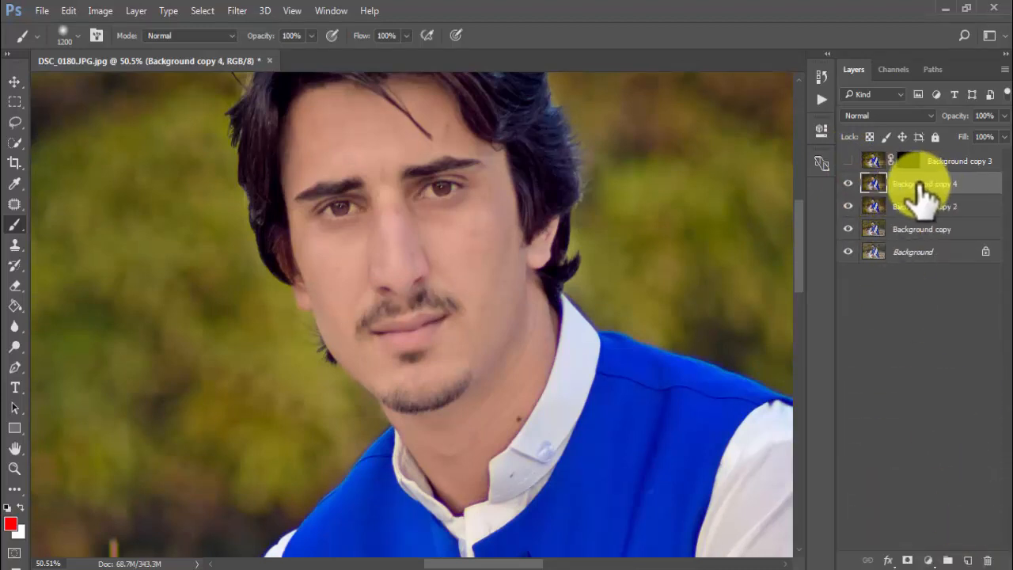
pyautogui.moveTo(922, 166); pyautogui.dragTo(916, 170)
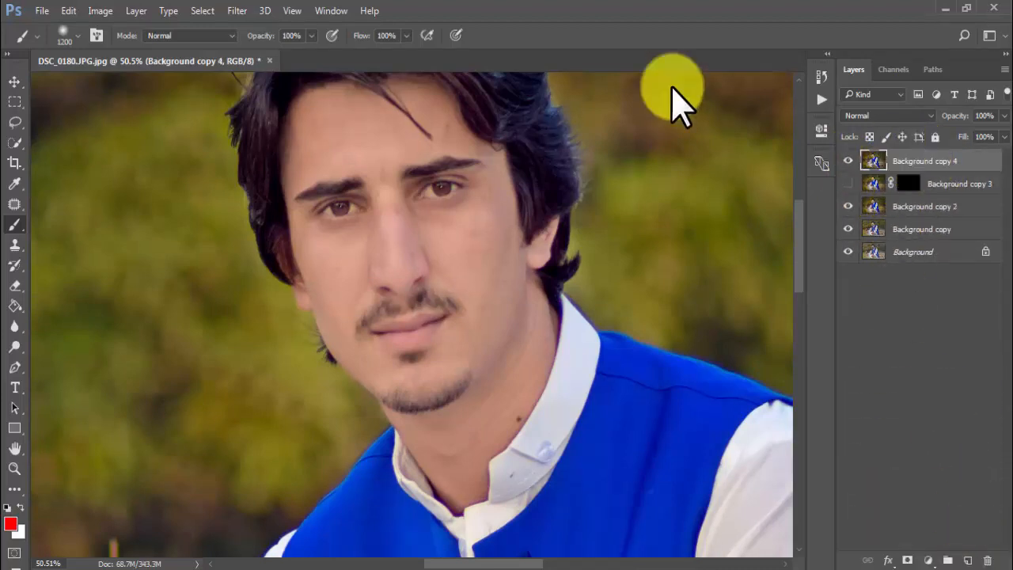
# Step: Apply a High Pass filter with a 10 px radius to the top layer and set its blend mode to Overlay
pyautogui.click(238, 12)
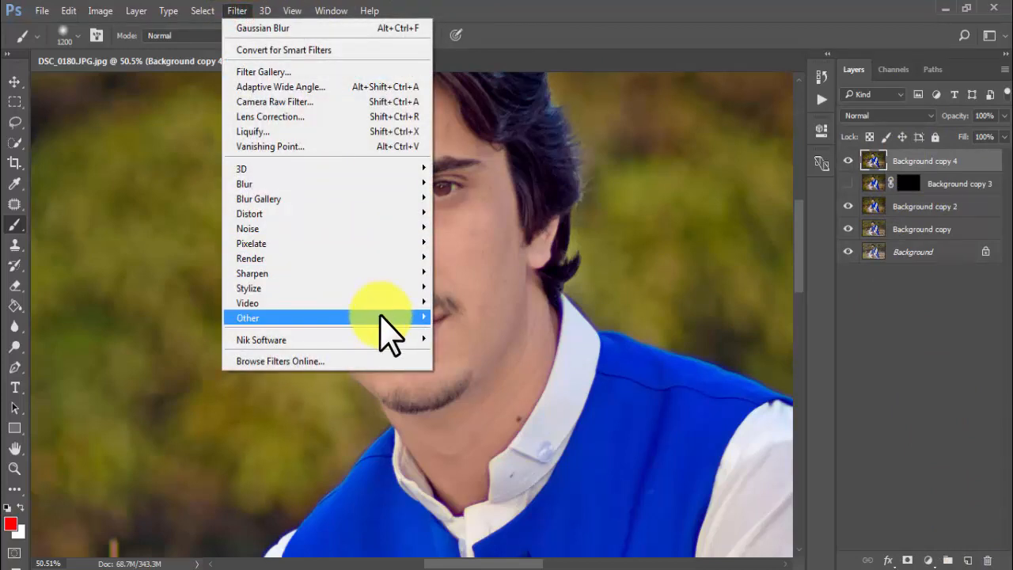
pyautogui.click(380, 317)
pyautogui.click(475, 331)
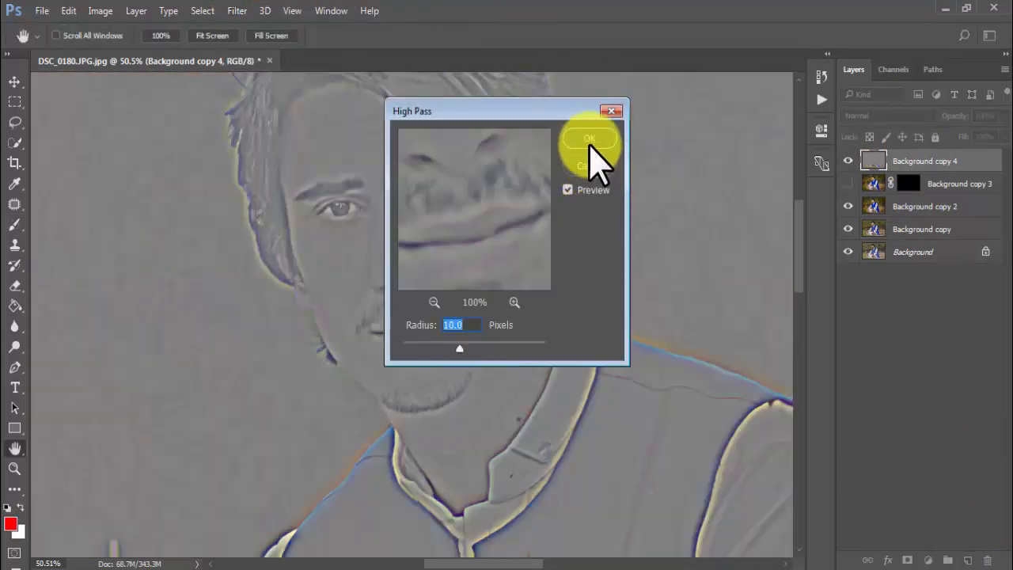
pyautogui.click(590, 140)
pyautogui.click(902, 116)
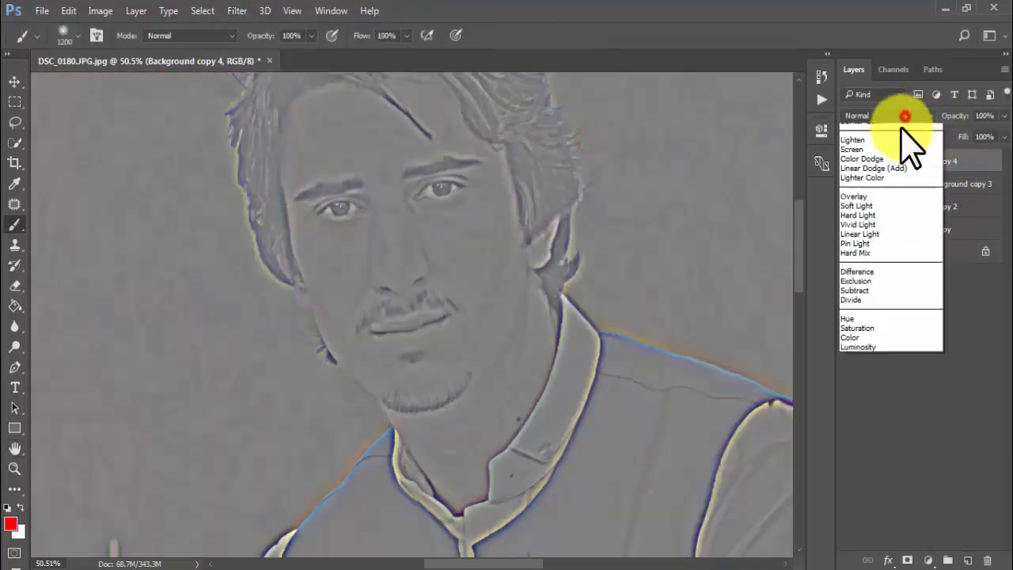
pyautogui.click(862, 270)
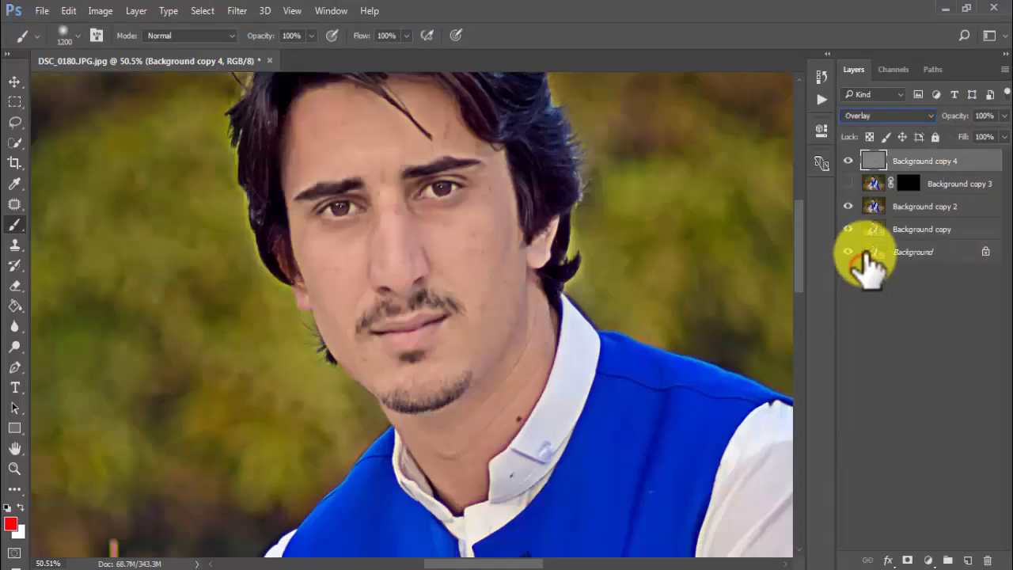
# Step: Show the blurred layer, target its mask and set up a soft white brush at 66 px with 0% hardness
pyautogui.click(848, 184)
pyautogui.click(907, 184)
pyautogui.press('d')
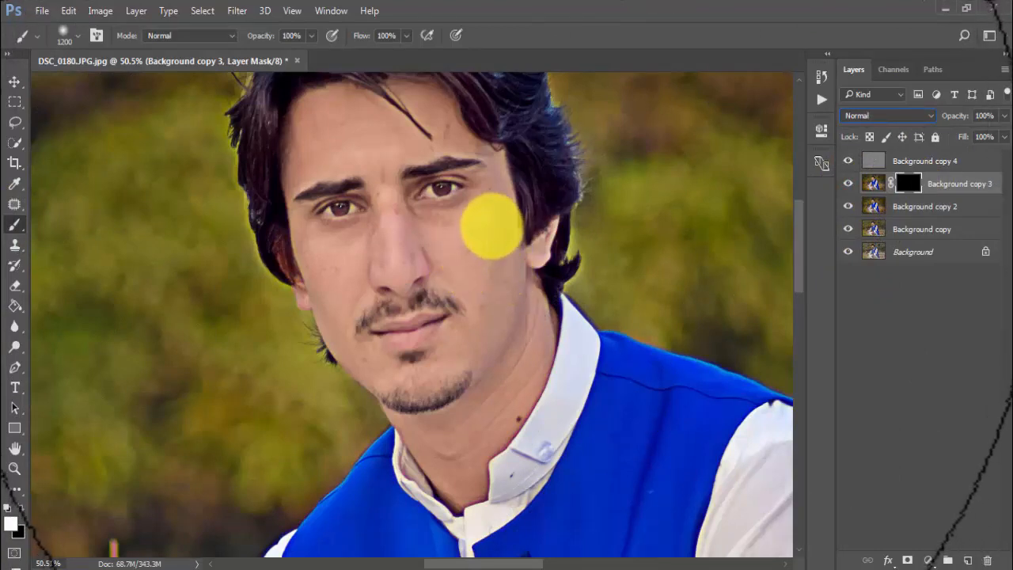
pyautogui.rightClick(495, 214)
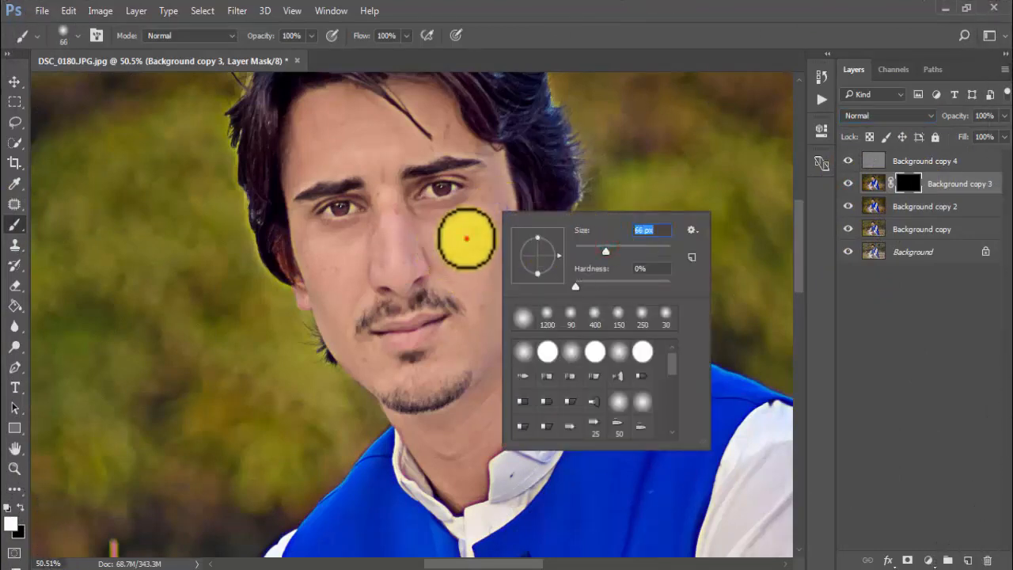
# Step: Paint white on the blurred layer's mask over the cheeks, nose and chin to smooth the facial skin
pyautogui.click(467, 237)
pyautogui.scroll(3, 502, 249)
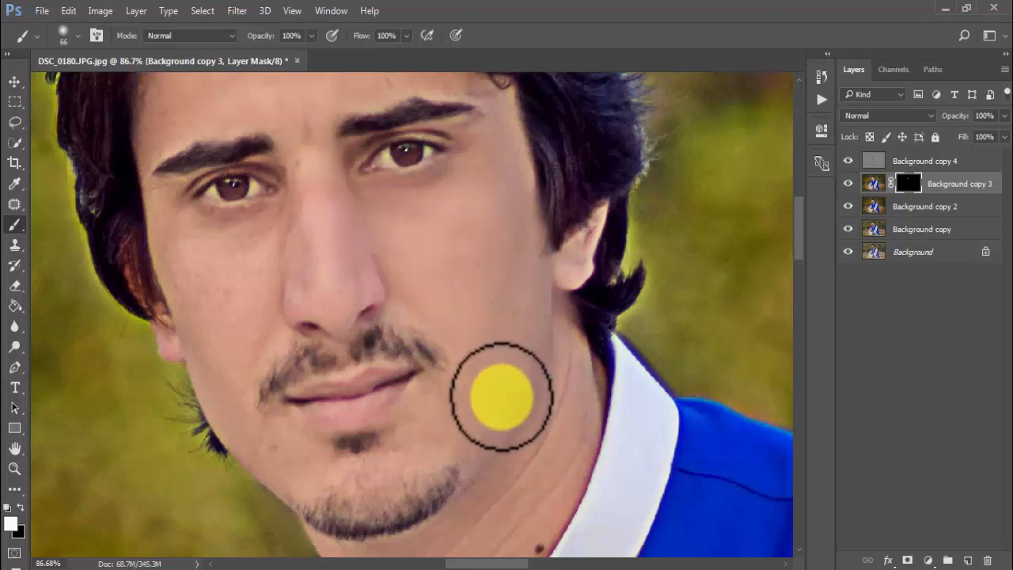
pyautogui.moveTo(418, 457)
pyautogui.mouseDown()
pyautogui.moveTo(457, 378)
pyautogui.moveTo(409, 441)
pyautogui.moveTo(459, 364)
pyautogui.moveTo(414, 309)
pyautogui.moveTo(341, 293)
pyautogui.mouseUp()
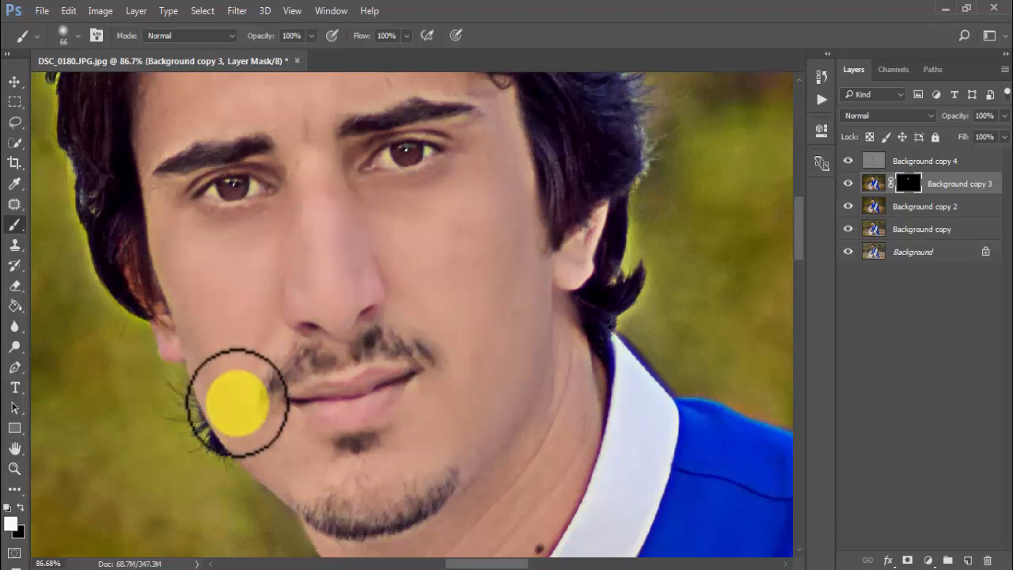
# Step: Paint white on the blurred layer's mask across the forehead and around the brows with the 66 px brush
pyautogui.moveTo(311, 357); pyautogui.dragTo(420, 560)
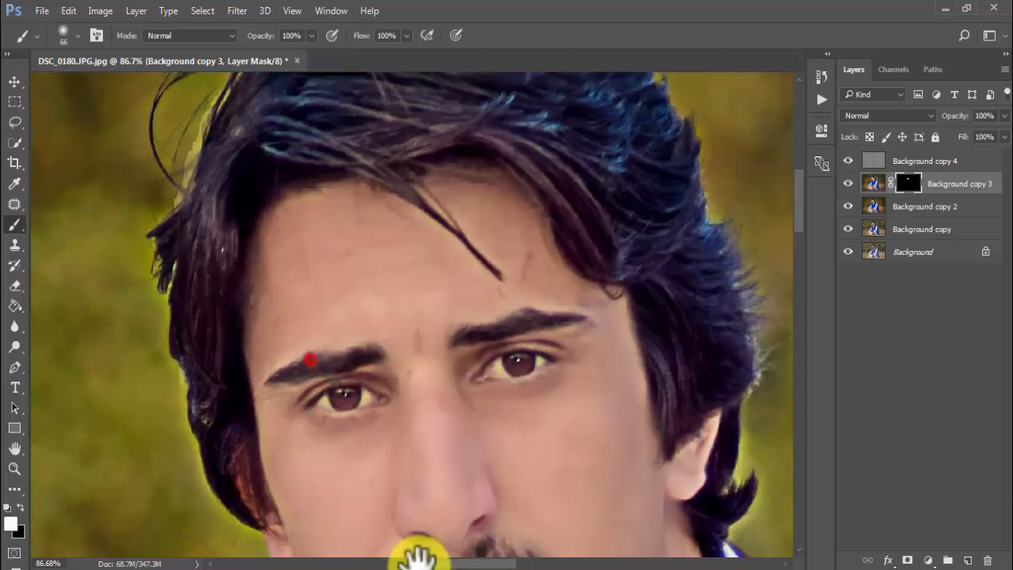
pyautogui.moveTo(404, 337)
pyautogui.mouseDown()
pyautogui.moveTo(448, 321)
pyautogui.moveTo(404, 315)
pyautogui.mouseUp()
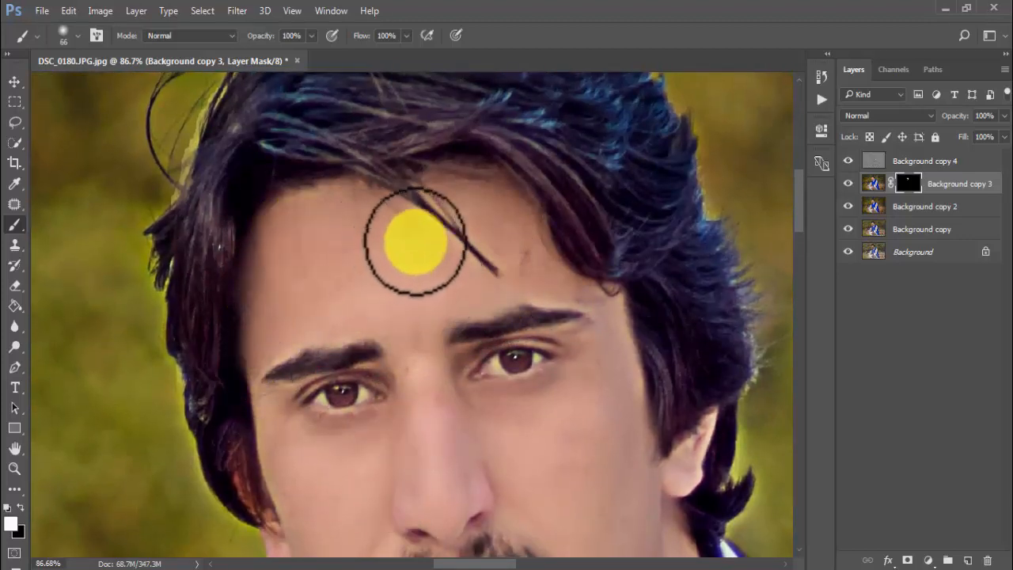
pyautogui.moveTo(537, 274)
pyautogui.mouseDown()
pyautogui.moveTo(486, 212)
pyautogui.moveTo(576, 286)
pyautogui.moveTo(456, 174)
pyautogui.moveTo(546, 291)
pyautogui.moveTo(572, 281)
pyautogui.moveTo(502, 290)
pyautogui.moveTo(440, 244)
pyautogui.moveTo(360, 218)
pyautogui.moveTo(604, 308)
pyautogui.mouseUp()
# Step: Paint white on the blurred layer's mask over the jaw and neck down to the collar
pyautogui.press('space')
pyautogui.moveTo(600, 444)
pyautogui.mouseDown()
pyautogui.moveTo(543, 283)
pyautogui.moveTo(549, 247)
pyautogui.mouseUp()
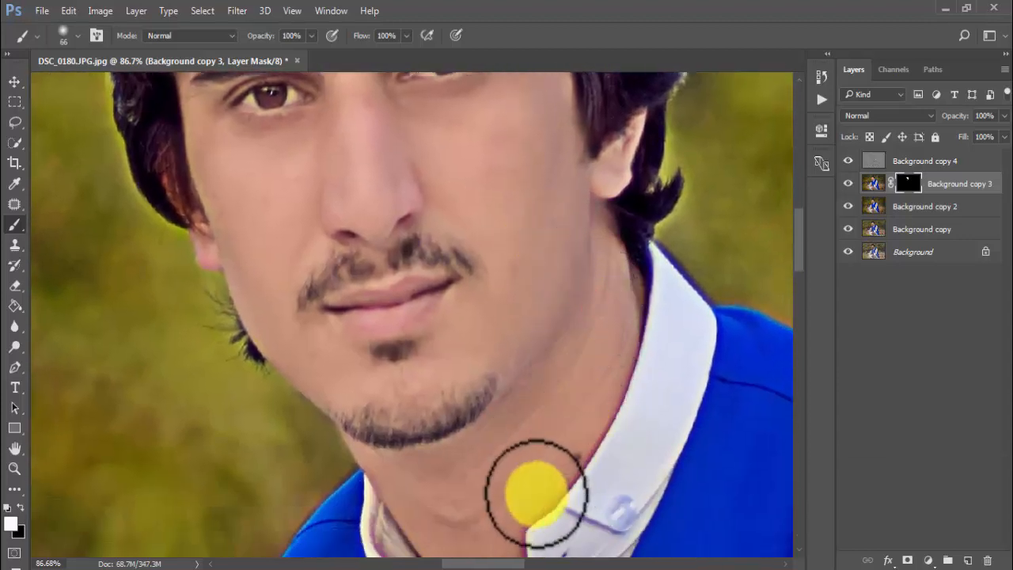
pyautogui.press('space')
pyautogui.moveTo(505, 488); pyautogui.dragTo(430, 374)
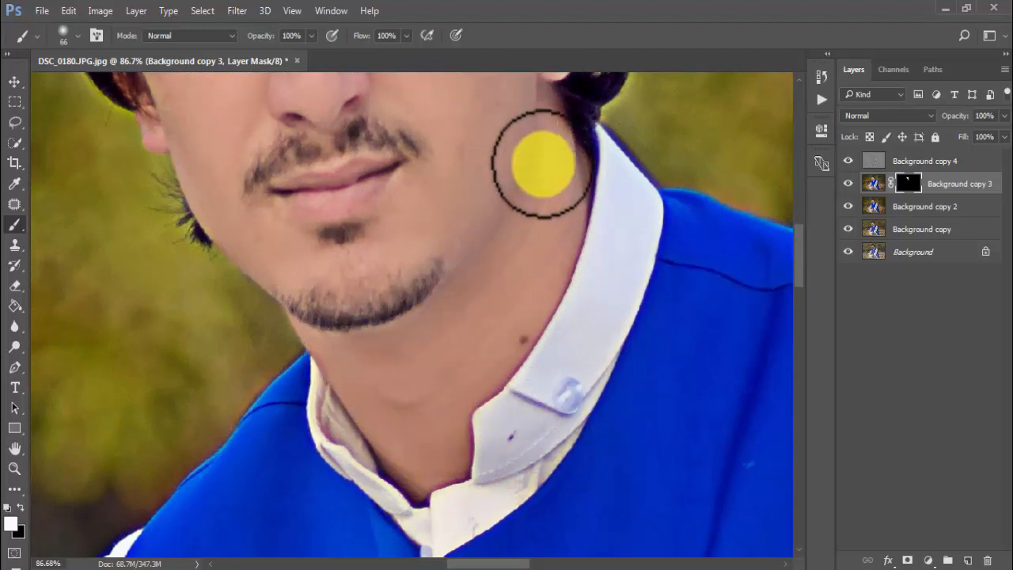
pyautogui.moveTo(466, 178); pyautogui.dragTo(467, 113)
# Step: Smooth the skin of both hands and wrists by painting the blurred layer's mask white with a 175 px brush
pyautogui.scroll(-12, 479, 171)
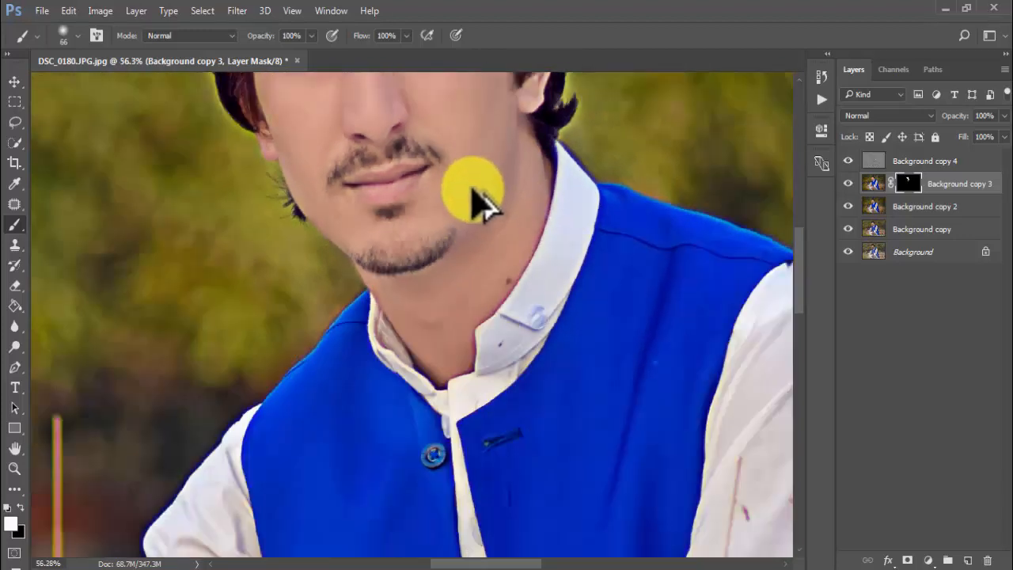
pyautogui.scroll(6, 379, 485)
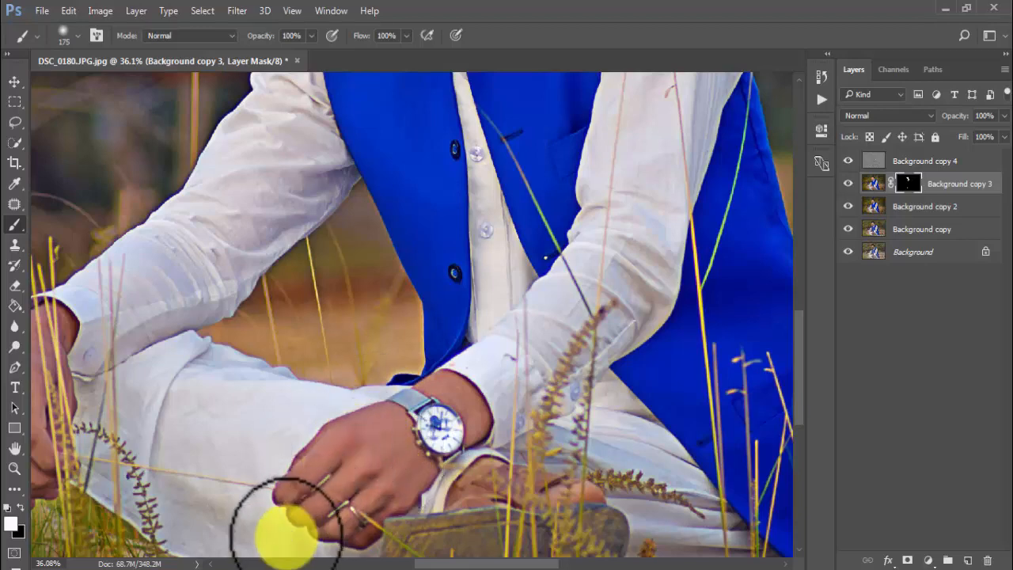
pyautogui.moveTo(469, 411)
pyautogui.mouseDown()
pyautogui.moveTo(452, 378)
pyautogui.moveTo(445, 385)
pyautogui.mouseUp()
pyautogui.moveTo(369, 443); pyautogui.dragTo(628, 477)
pyautogui.moveTo(271, 412); pyautogui.dragTo(266, 424)
pyautogui.scroll(-6, 276, 350)
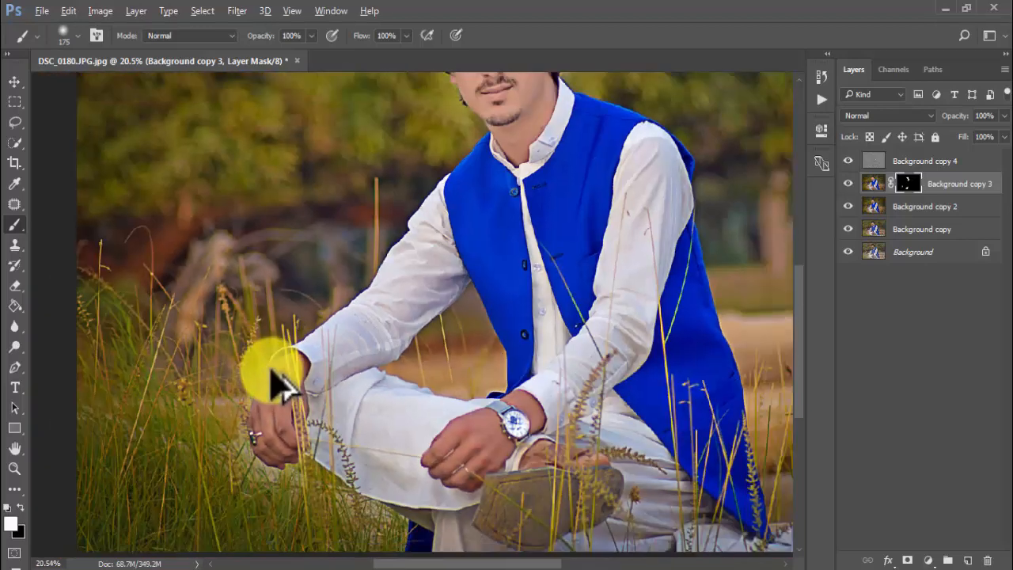
pyautogui.scroll(-3, 272, 373)
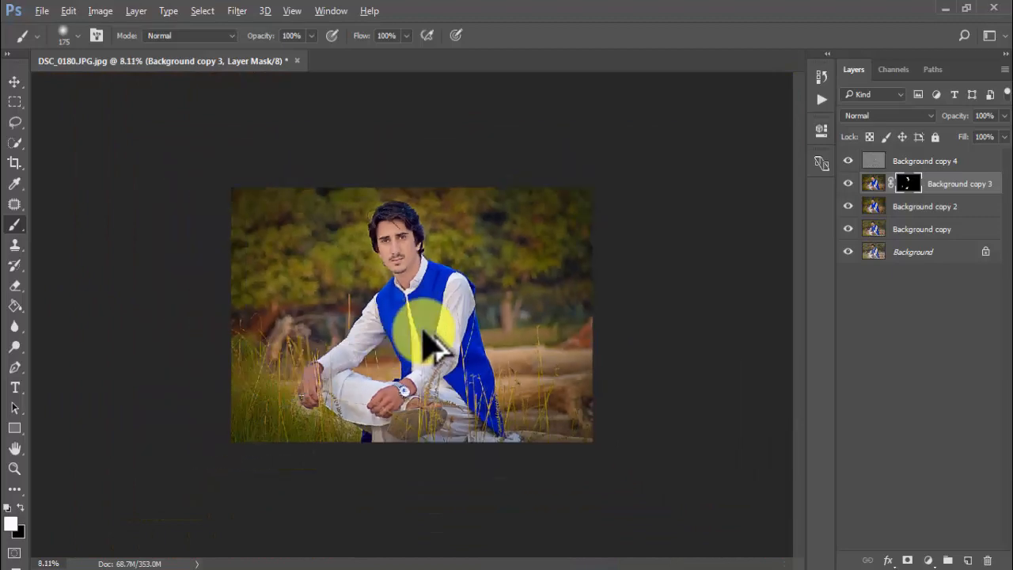
pyautogui.scroll(2, 419, 334)
# Step: Merge the masked blur layer down into Background copy 2, and merge the High Pass layer down into it too
pyautogui.rightClick(948, 183)
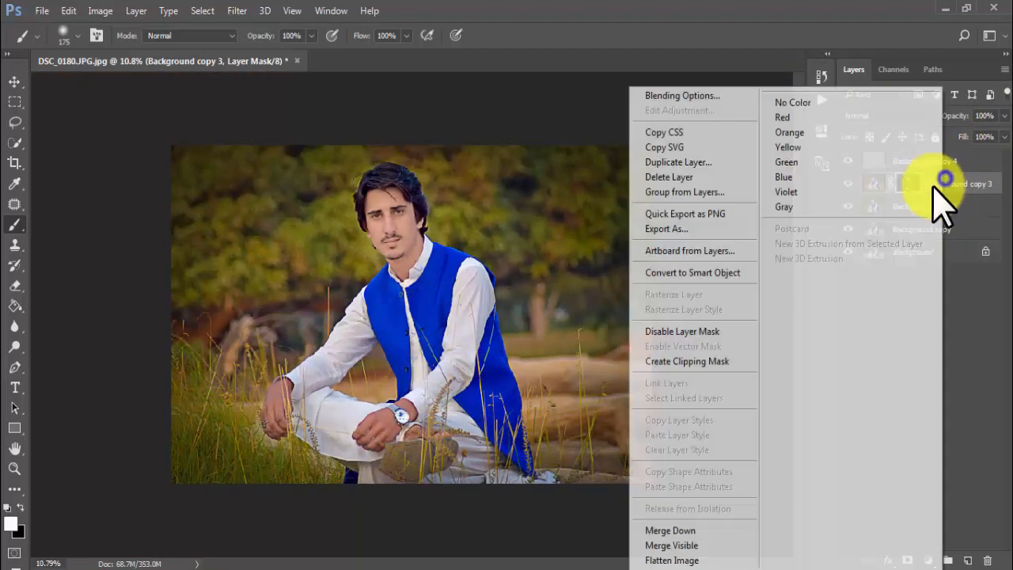
pyautogui.click(679, 525)
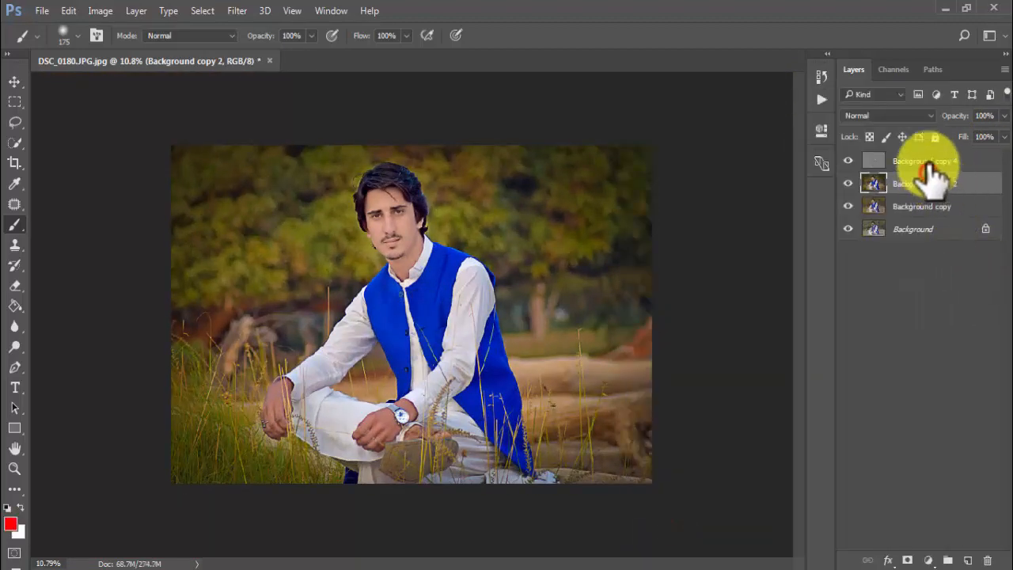
pyautogui.rightClick(928, 161)
pyautogui.click(679, 530)
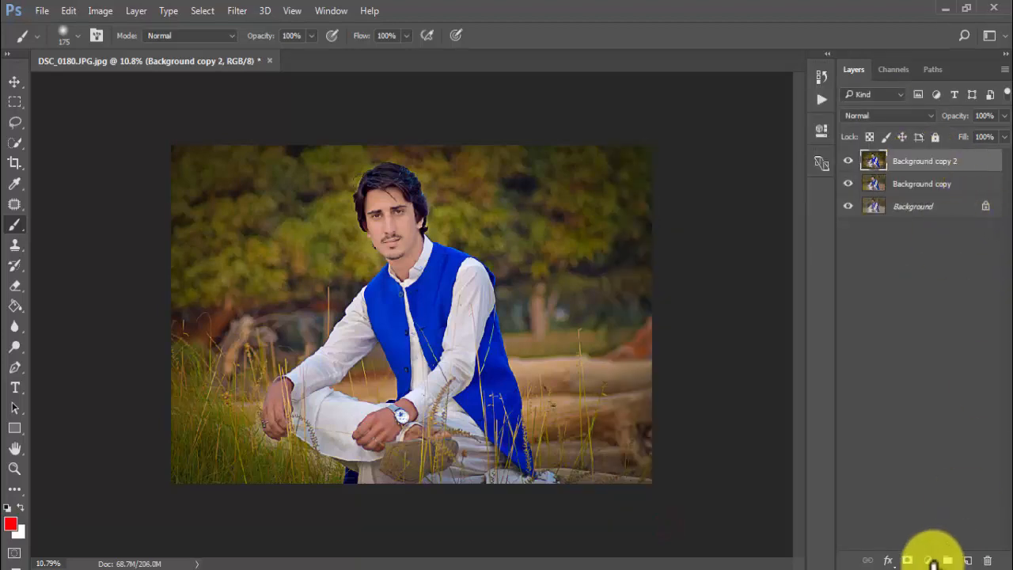
# Step: Add a Curves adjustment layer above Background copy 2 and raise the RGB curve's midpoint slightly to brighten the image
pyautogui.click(931, 561)
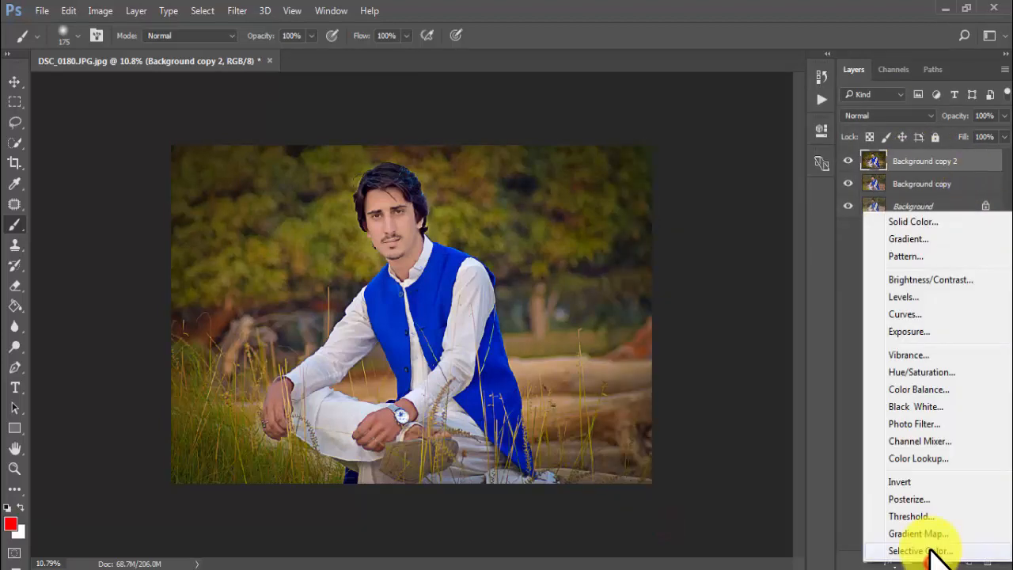
pyautogui.click(904, 314)
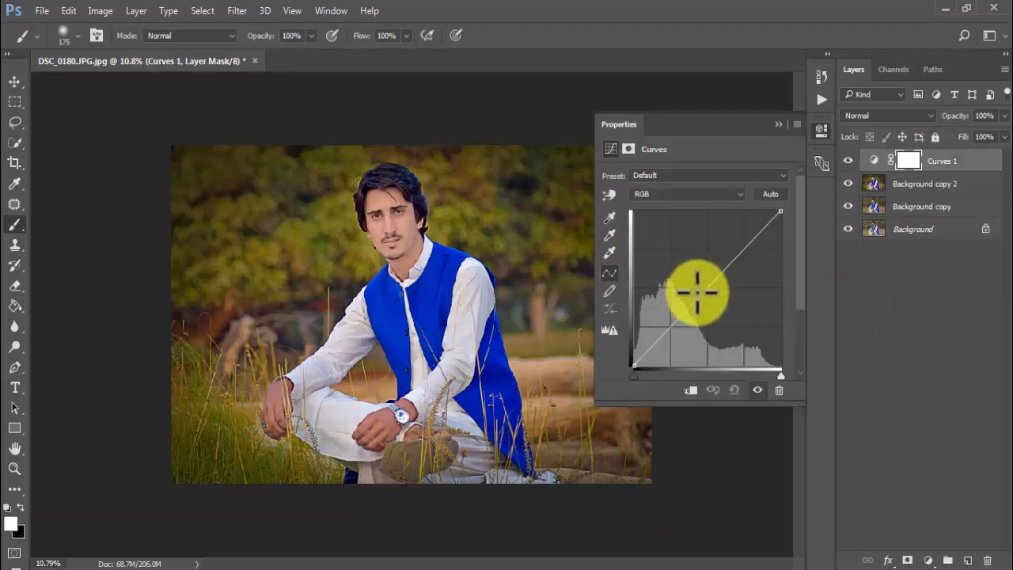
pyautogui.moveTo(697, 293); pyautogui.dragTo(694, 285)
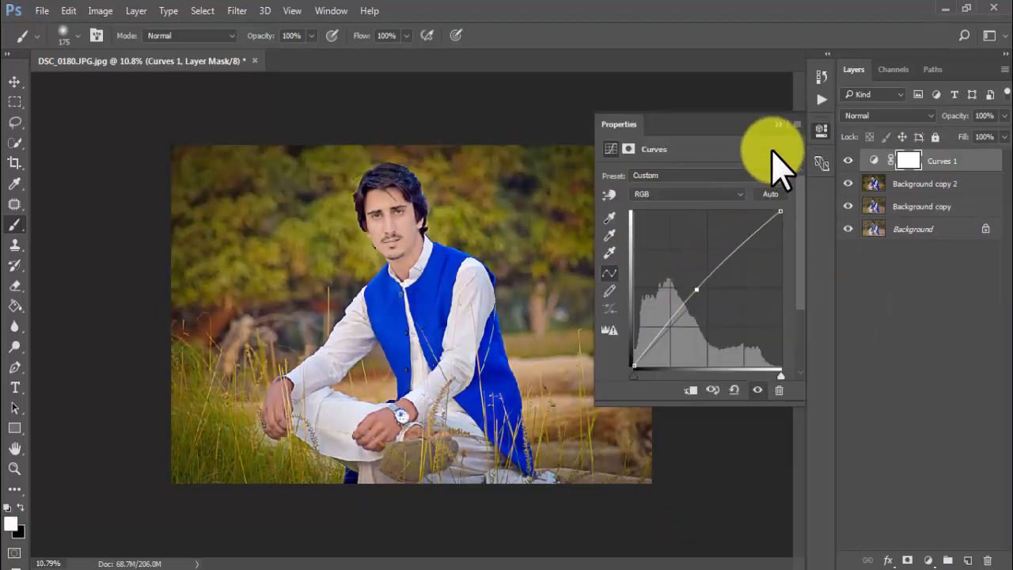
pyautogui.click(775, 125)
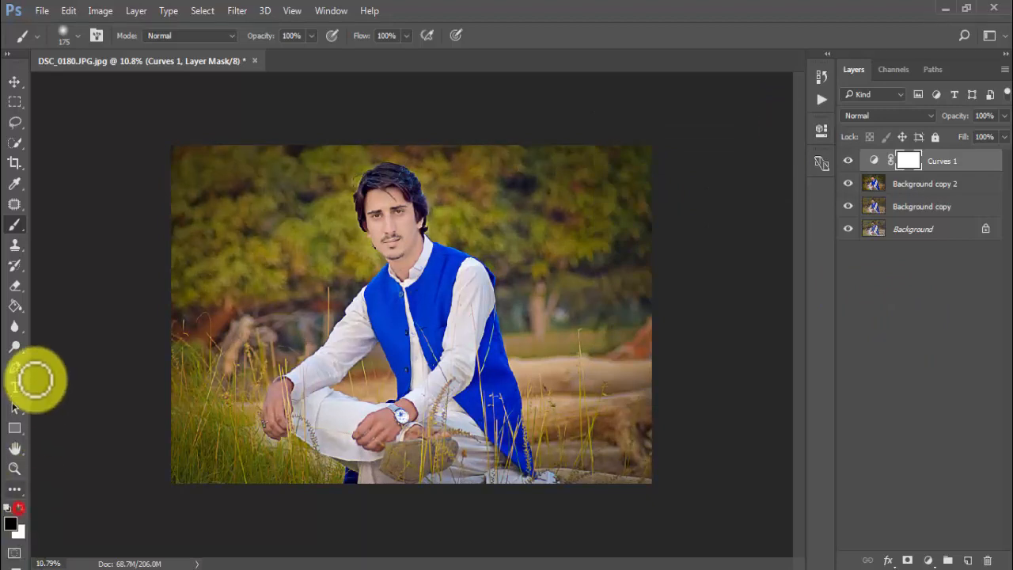
# Step: Fill the Curves mask with black and reveal the brightening over the face with a soft white 900 px brush
pyautogui.click(16, 306)
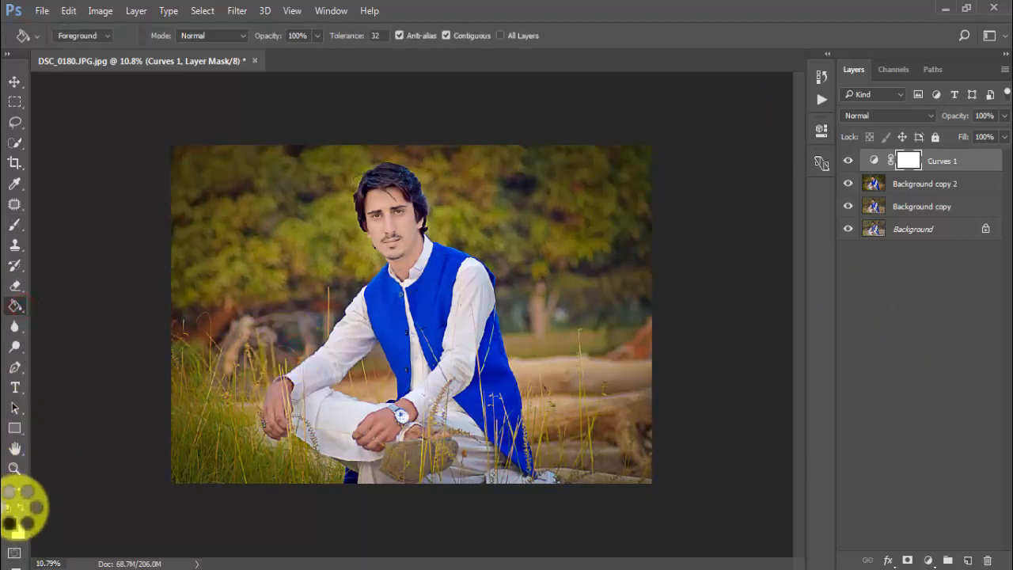
pyautogui.click(20, 508)
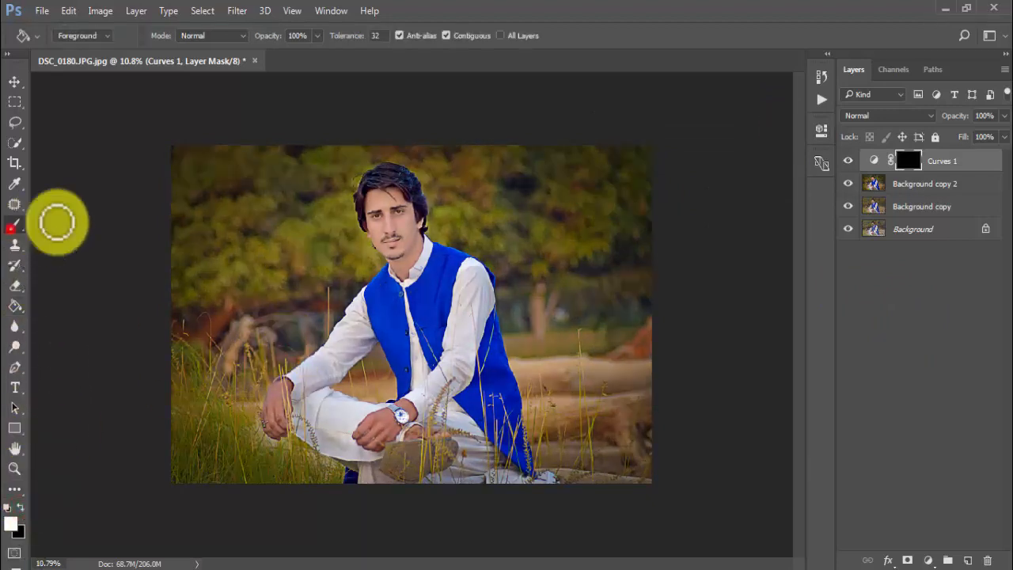
pyautogui.click(14, 225)
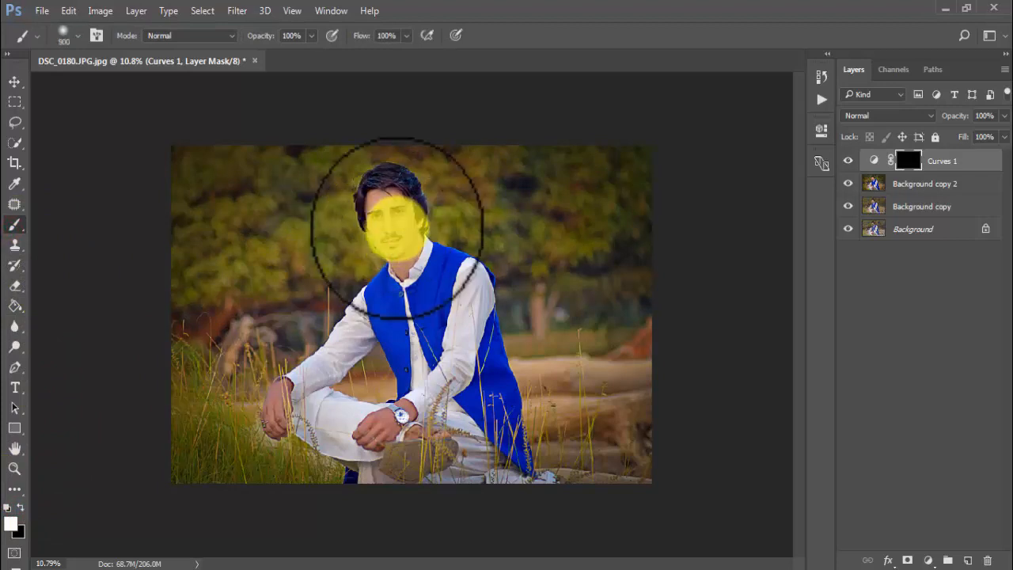
pyautogui.moveTo(397, 228)
pyautogui.mouseDown()
pyautogui.moveTo(389, 214)
pyautogui.moveTo(401, 242)
pyautogui.moveTo(421, 233)
pyautogui.mouseUp()
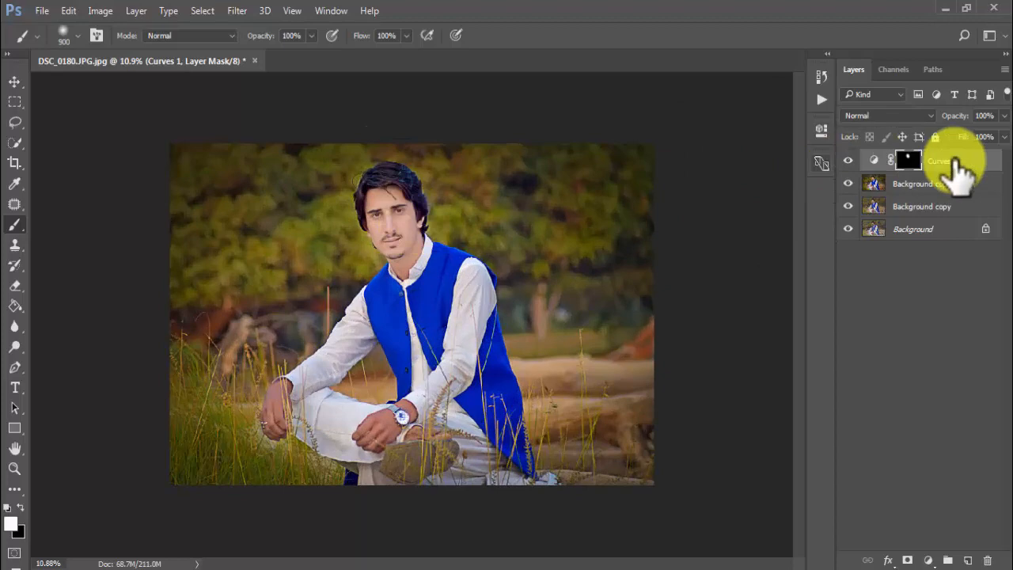
# Step: Merge the Curves layer down into Background copy 2, and merge that result down into Background copy
pyautogui.rightClick(951, 161)
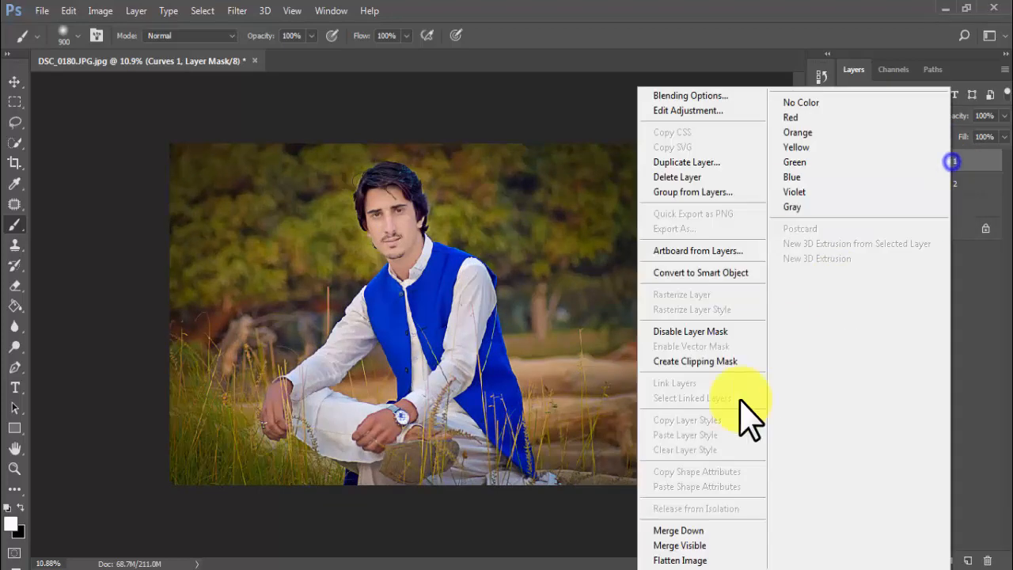
pyautogui.click(685, 530)
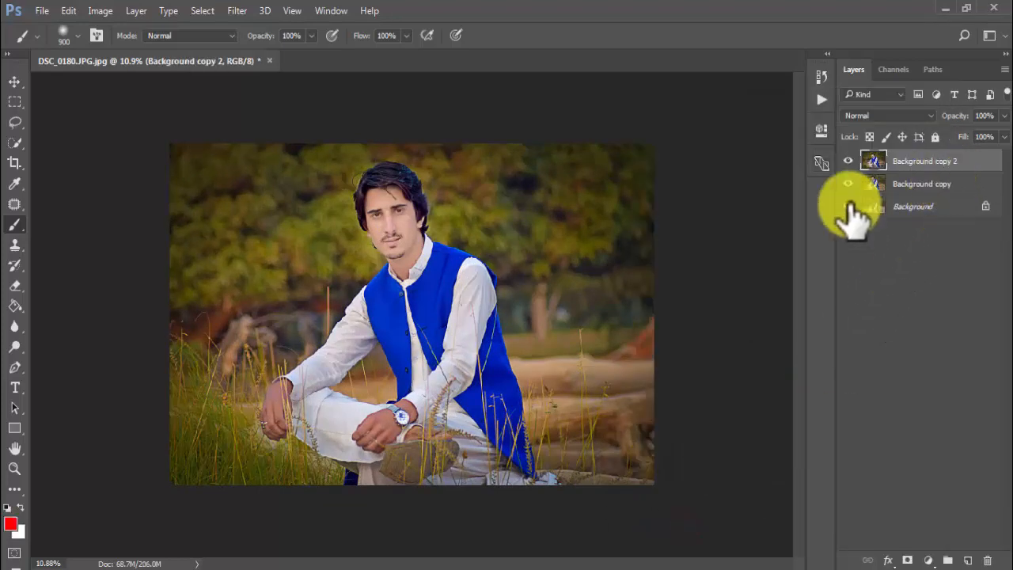
pyautogui.rightClick(929, 162)
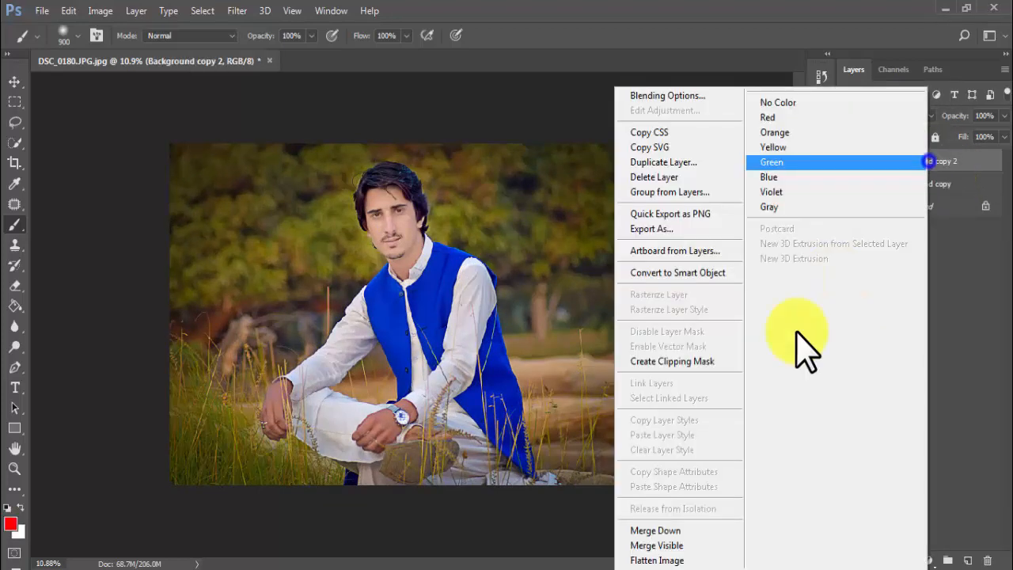
pyautogui.click(676, 531)
# Step: Compare the retouched portrait with the original by toggling the visibility of Background copy
pyautogui.scroll(-3, 463, 283)
pyautogui.scroll(3, 538, 250)
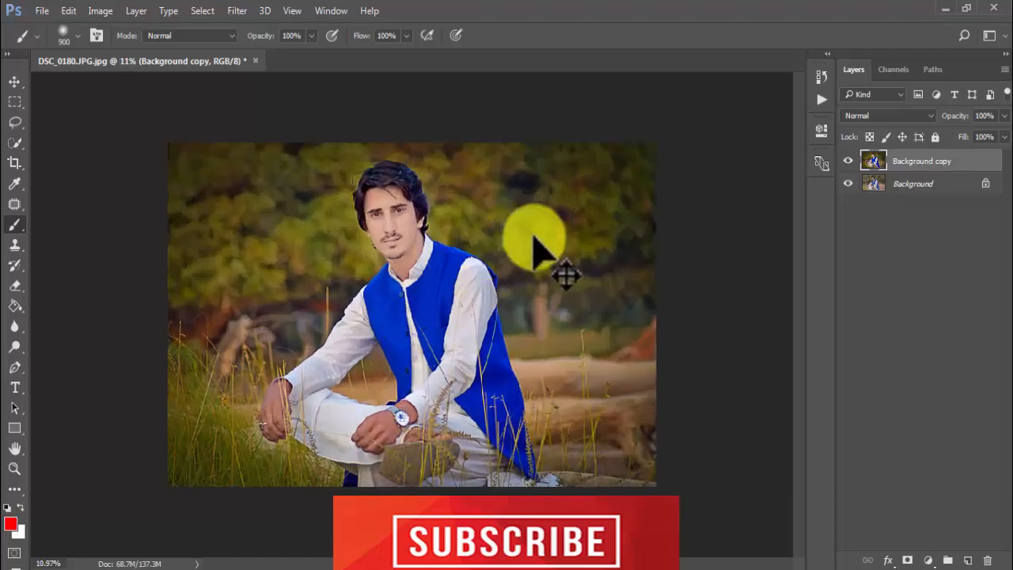
pyautogui.click(846, 162)
pyautogui.click(846, 162)
pyautogui.click(846, 162)
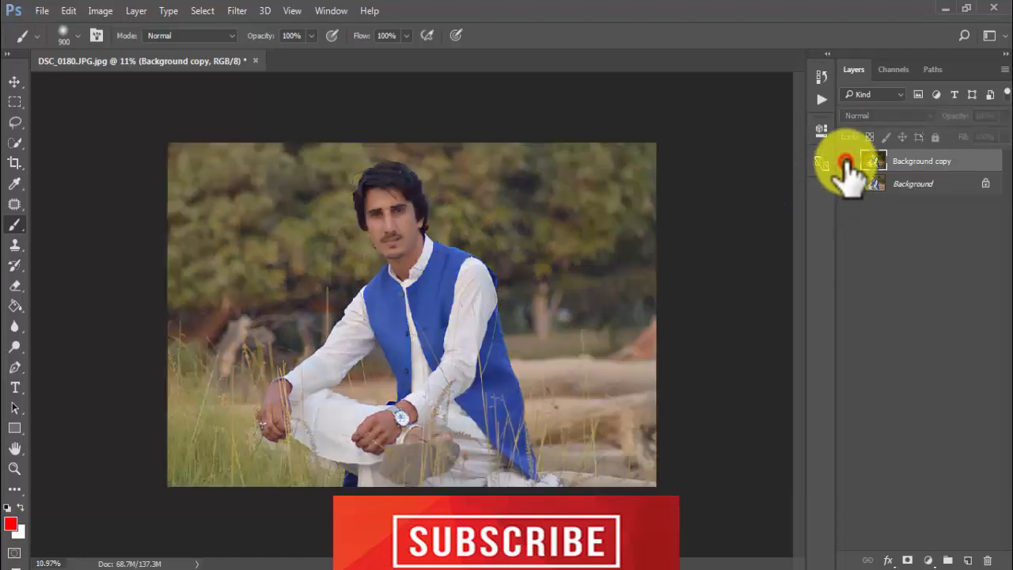
pyautogui.click(846, 162)
pyautogui.click(847, 163)
pyautogui.click(847, 163)
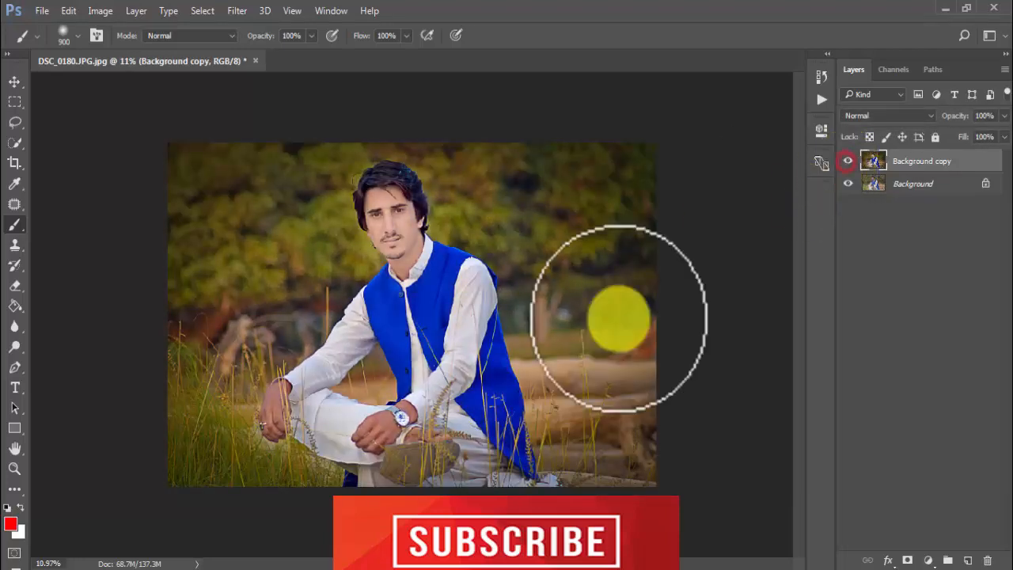
pyautogui.click(139, 569)
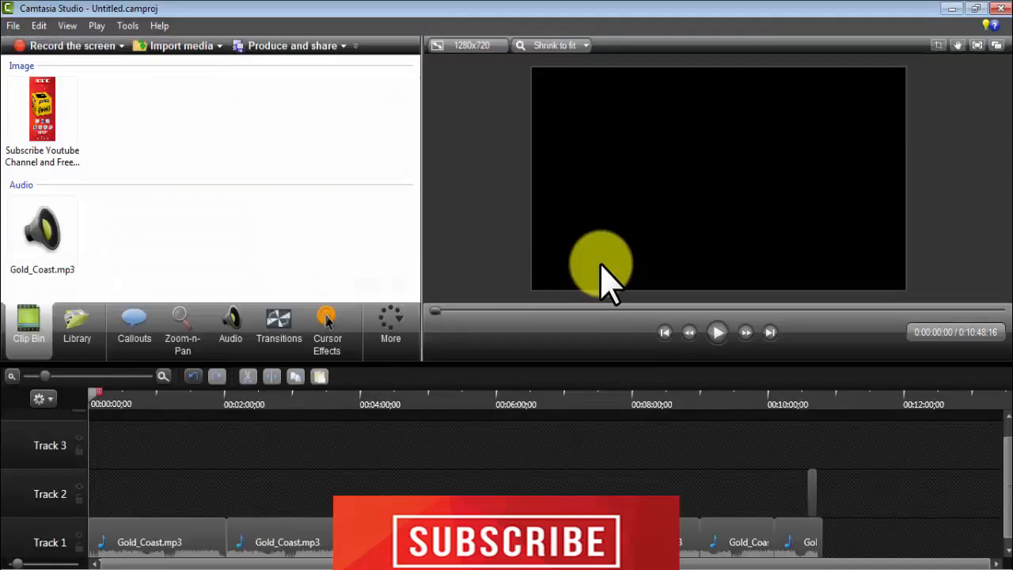
pyautogui.click(160, 569)
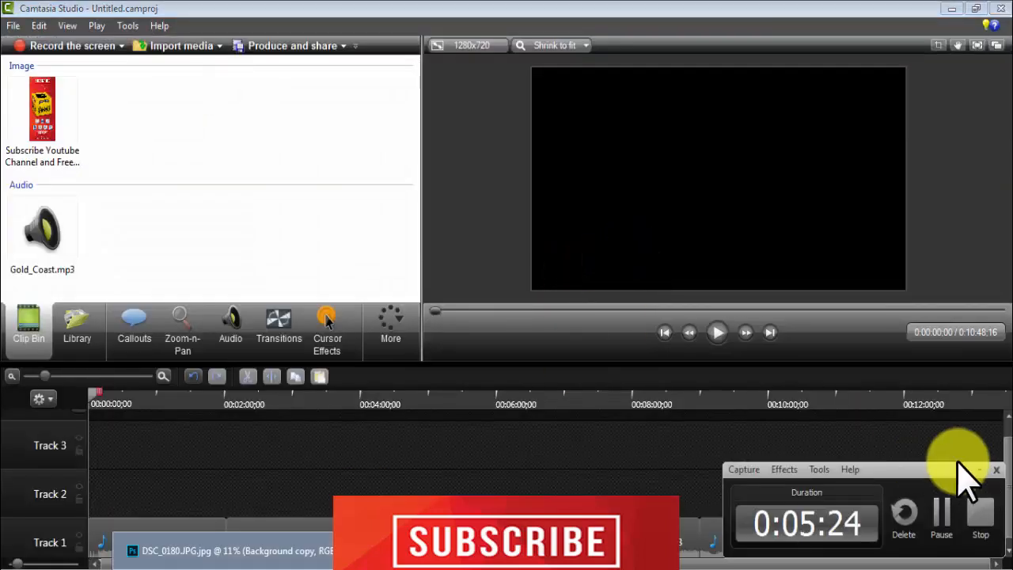